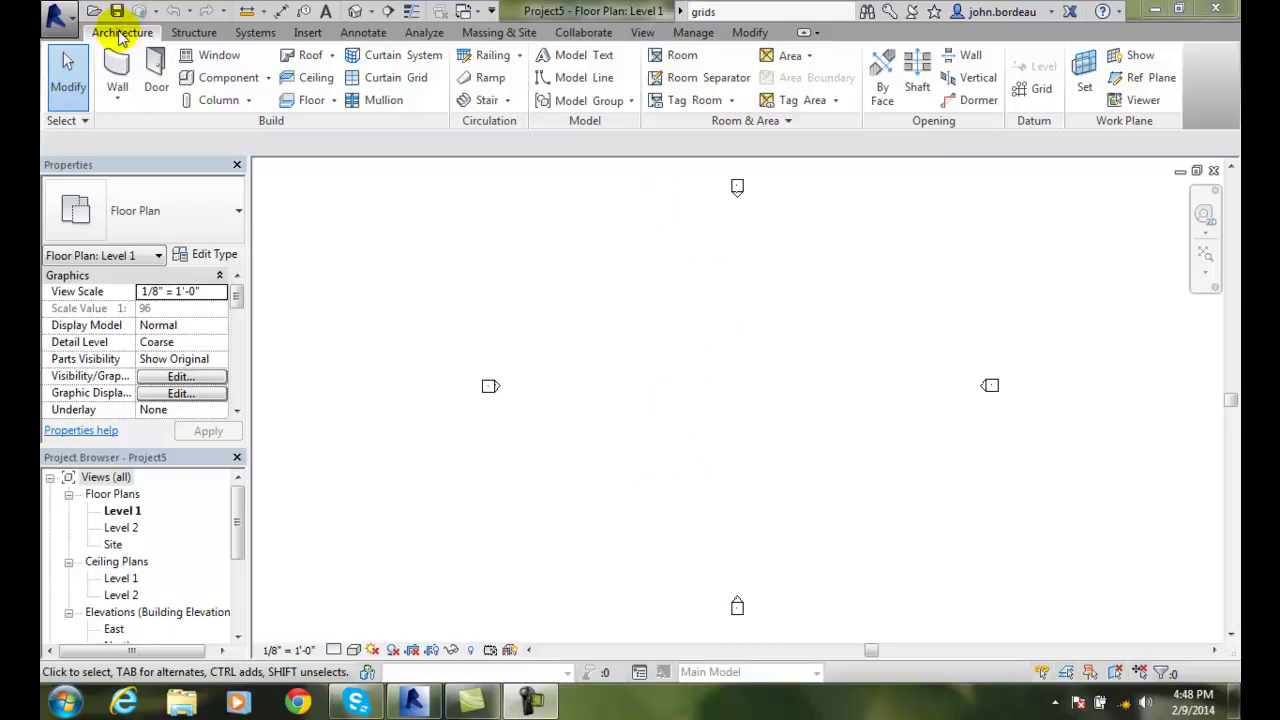
Launch the Grid tool in Multi-Segment mode to begin sketching grid 1 on Level 1
left_click(1027, 92)
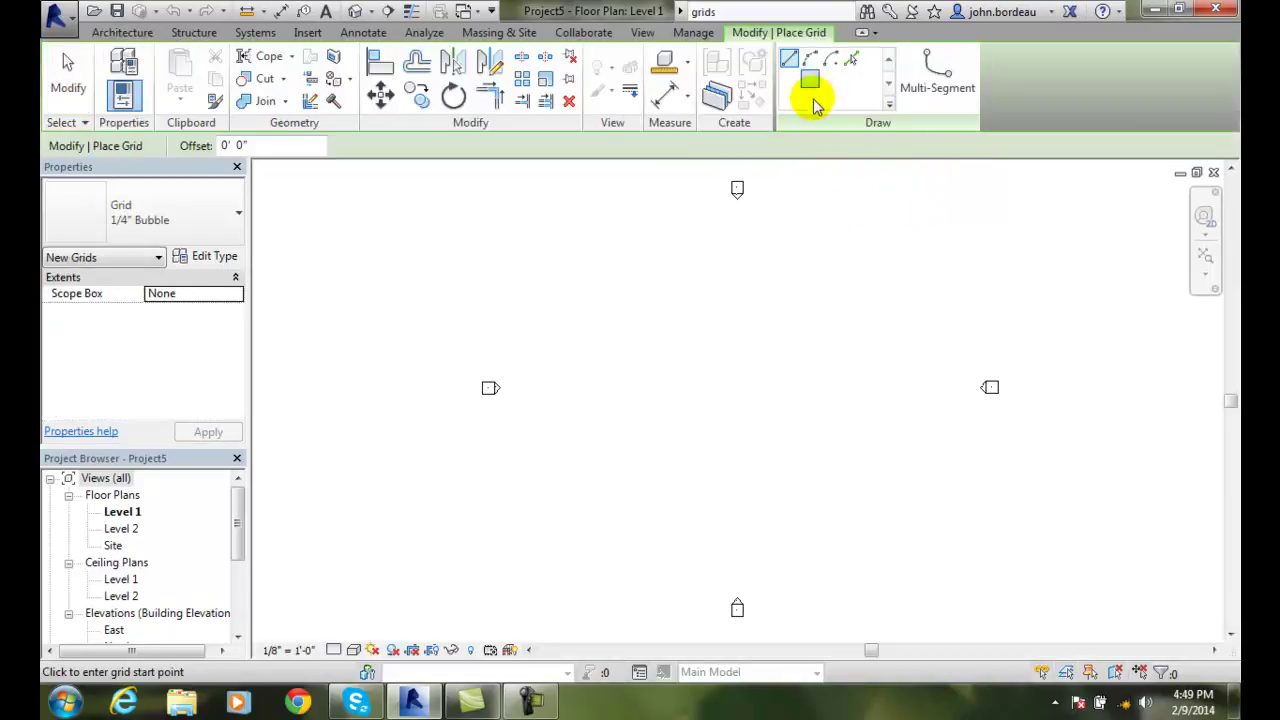
left_click(937, 92)
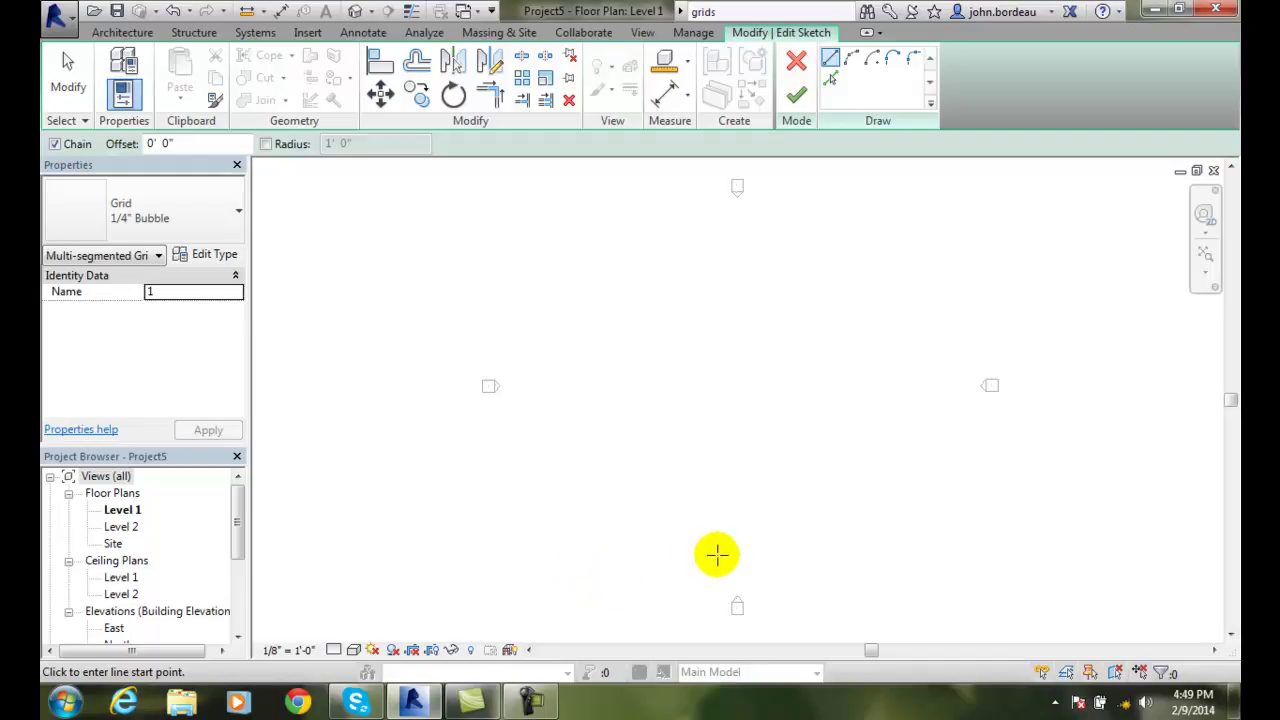
Sketch a vertical run, a 135°/45° diagonal jog and an upper vertical segment, then finish the grid
left_click(860, 543)
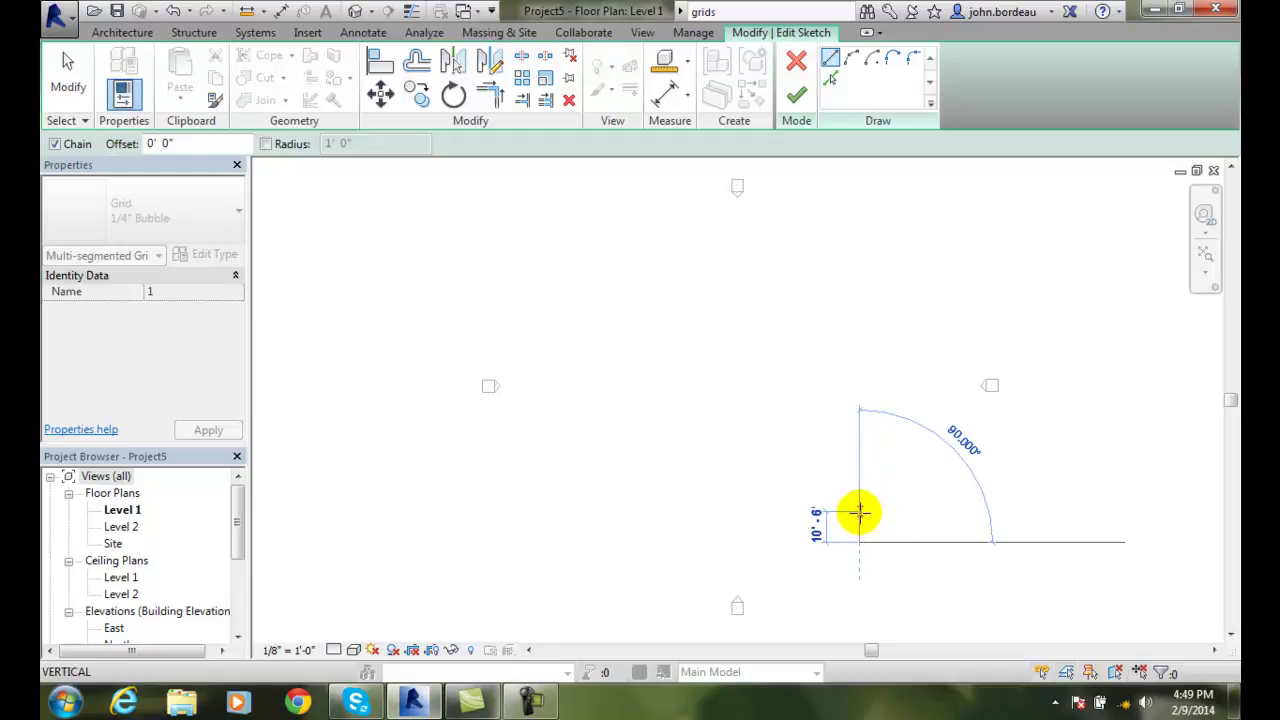
left_click(859, 513)
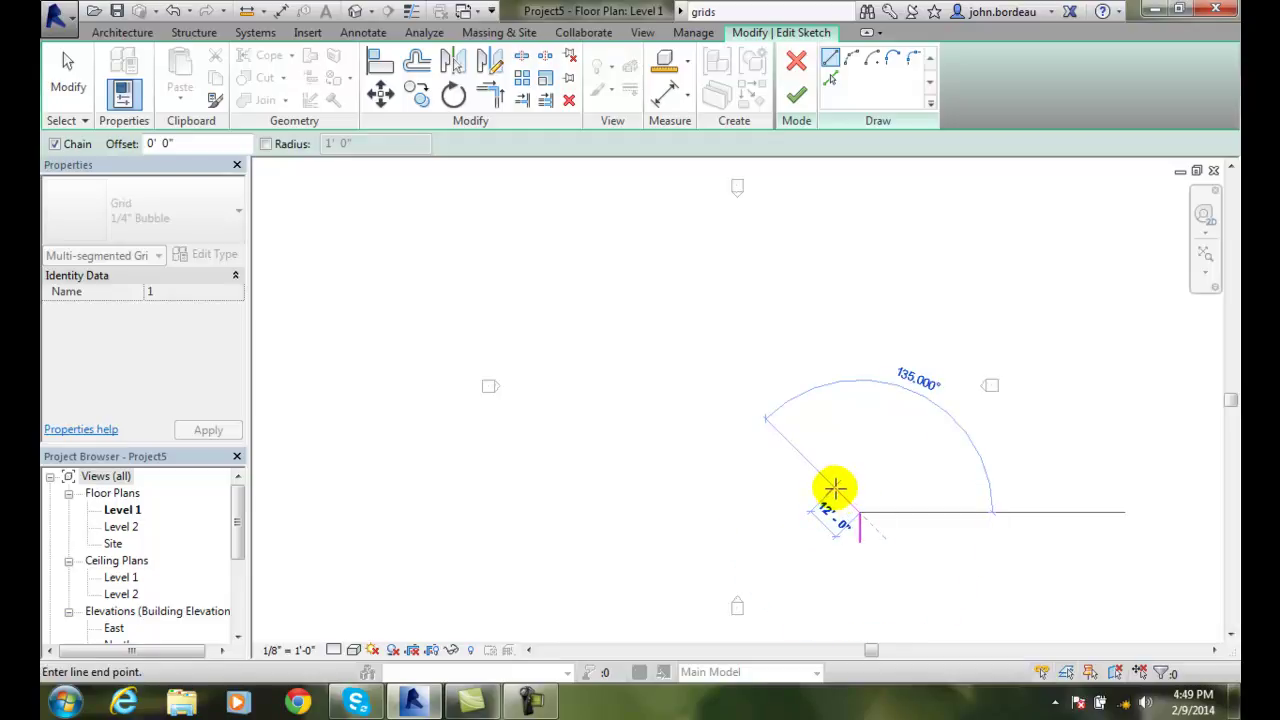
left_click(839, 491)
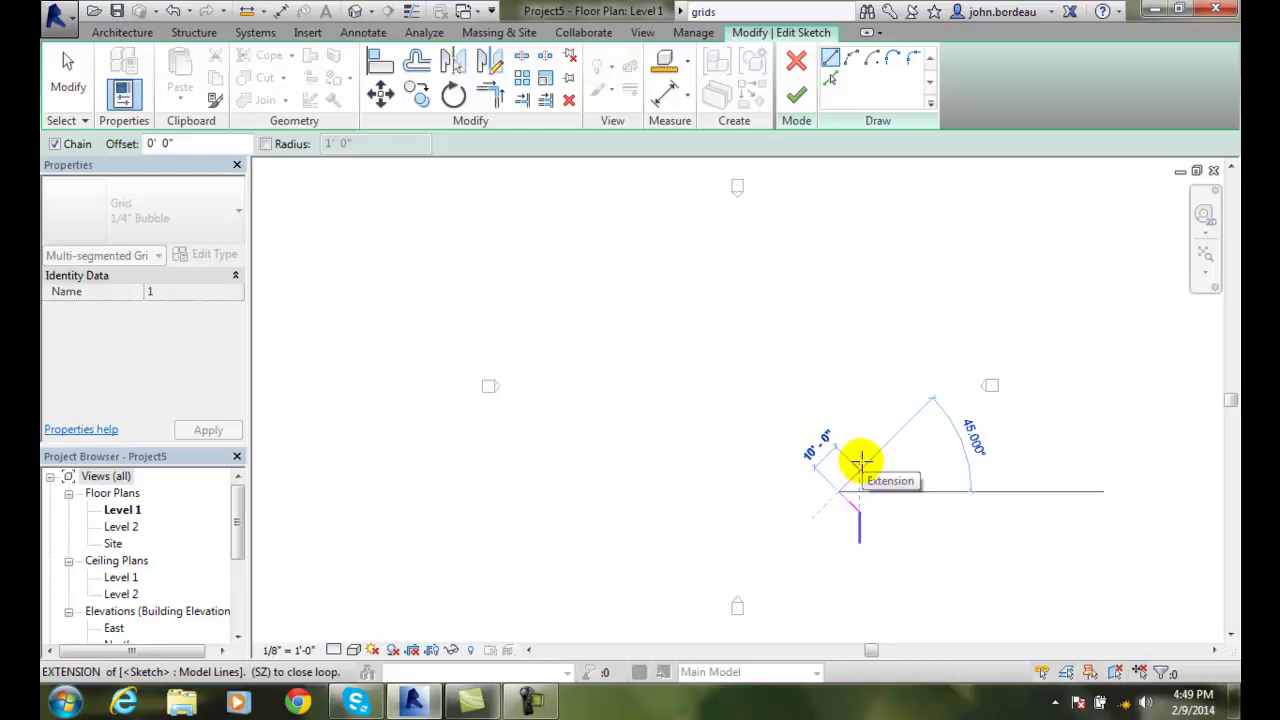
left_click(859, 470)
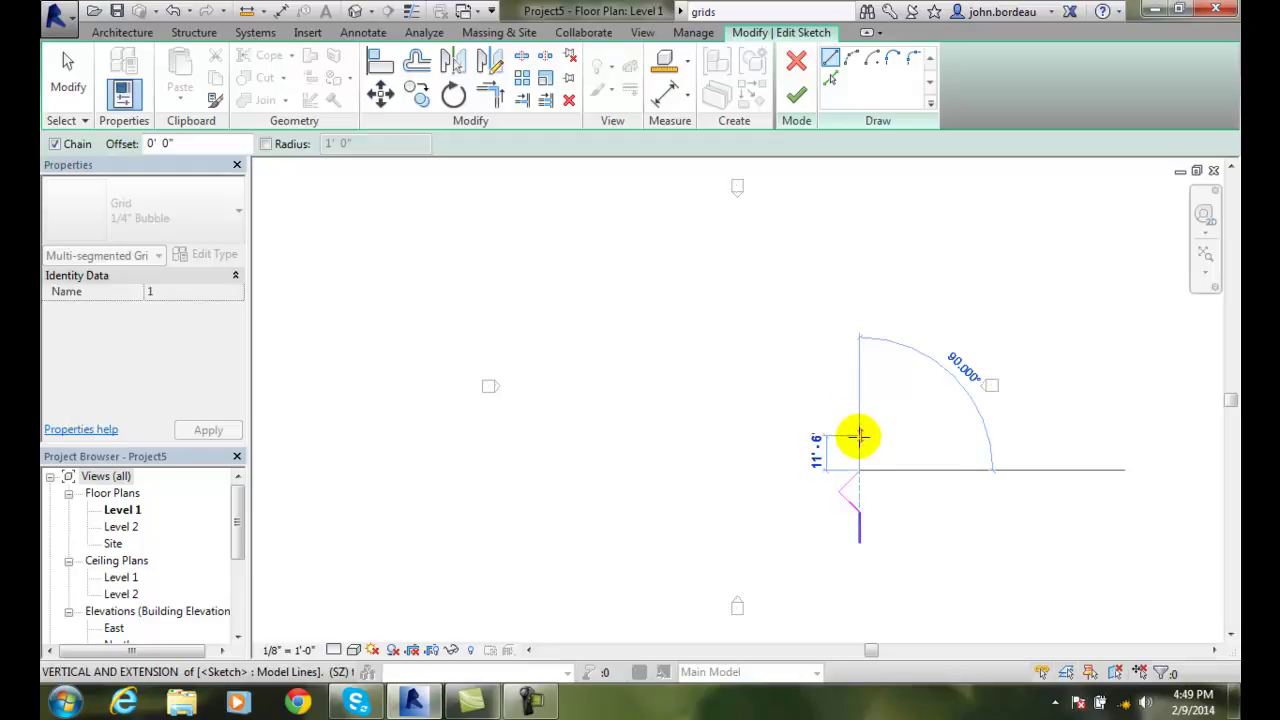
left_click(858, 440)
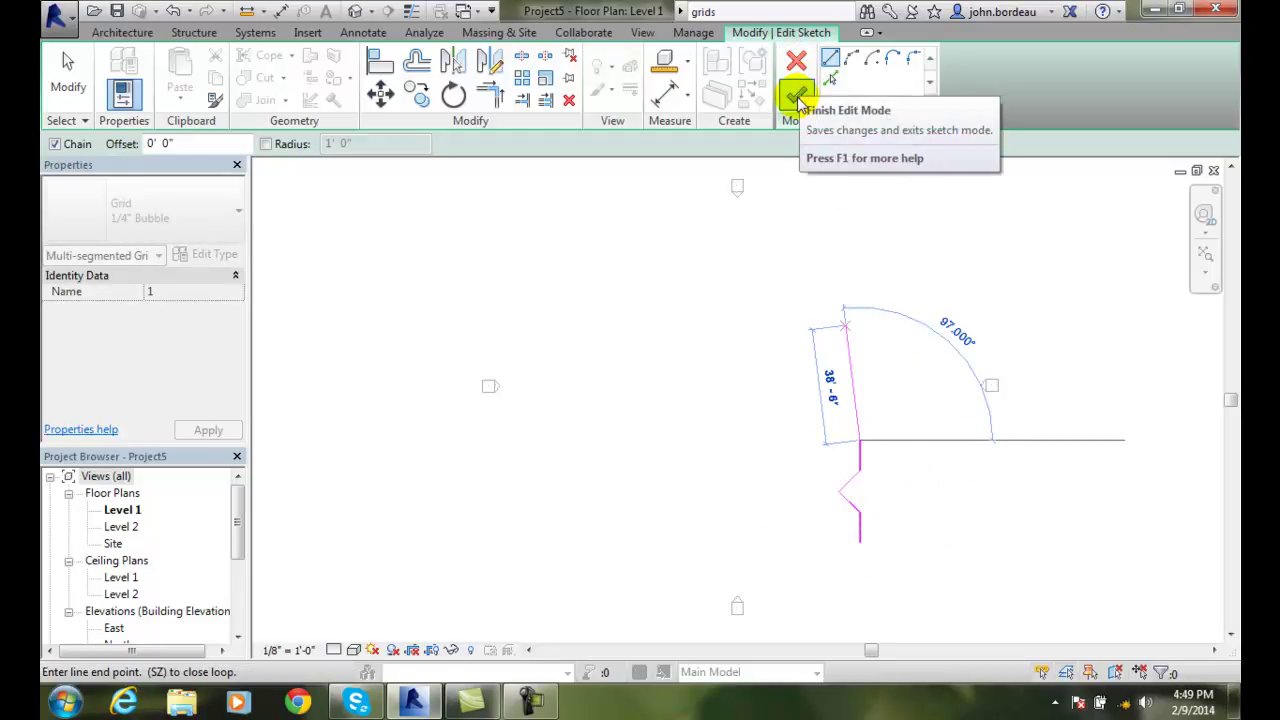
left_click(797, 97)
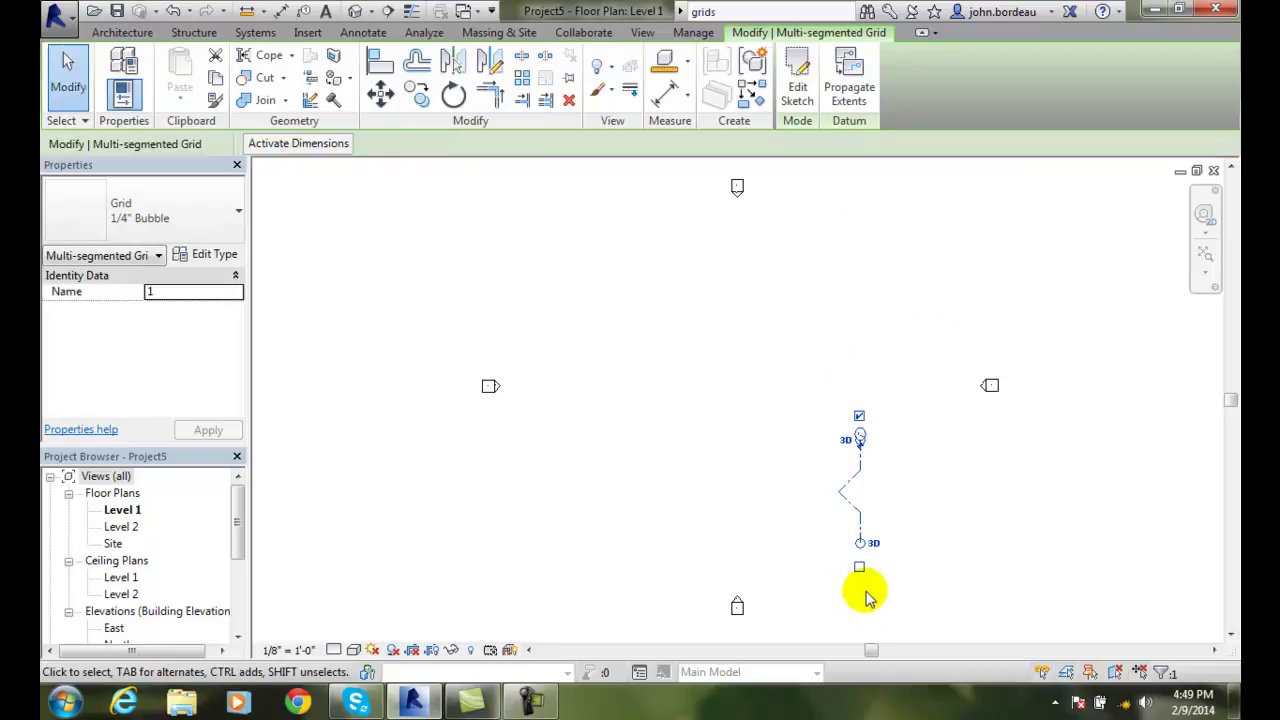
Turn on the grid's lower-end bubble and relabel it from 1 to A
left_click(860, 568)
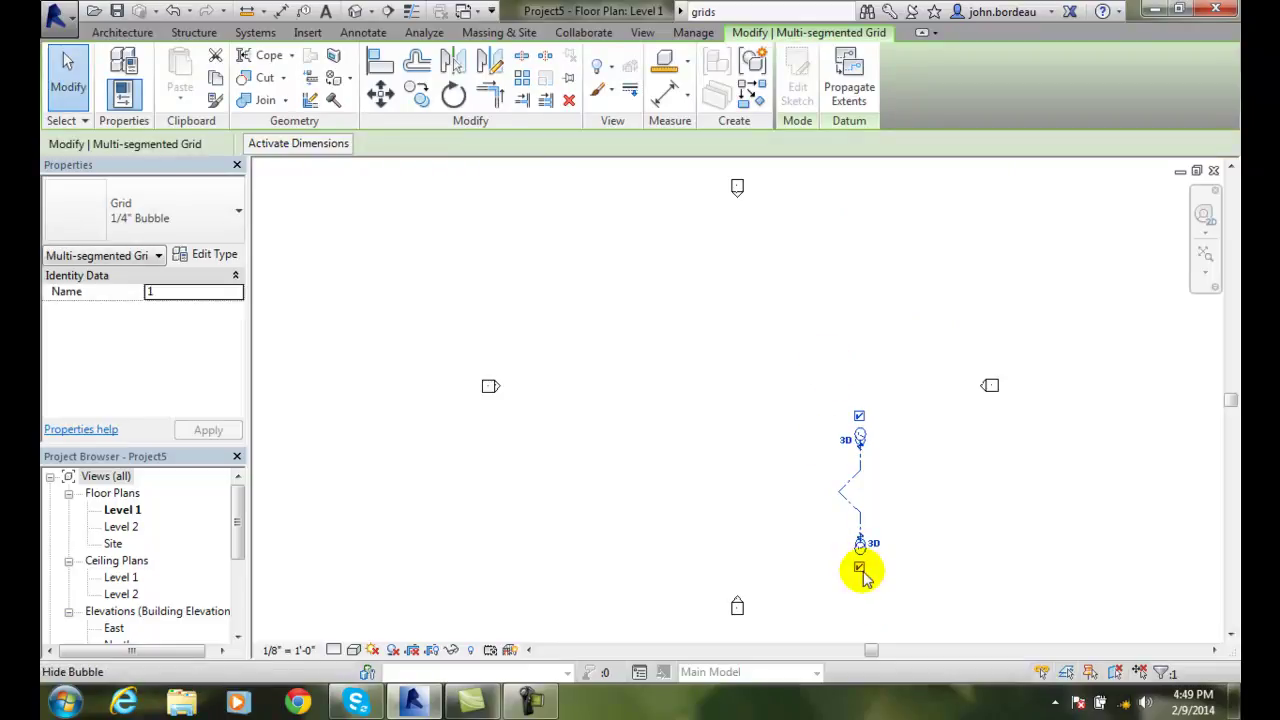
scroll(884, 568, "up", 5)
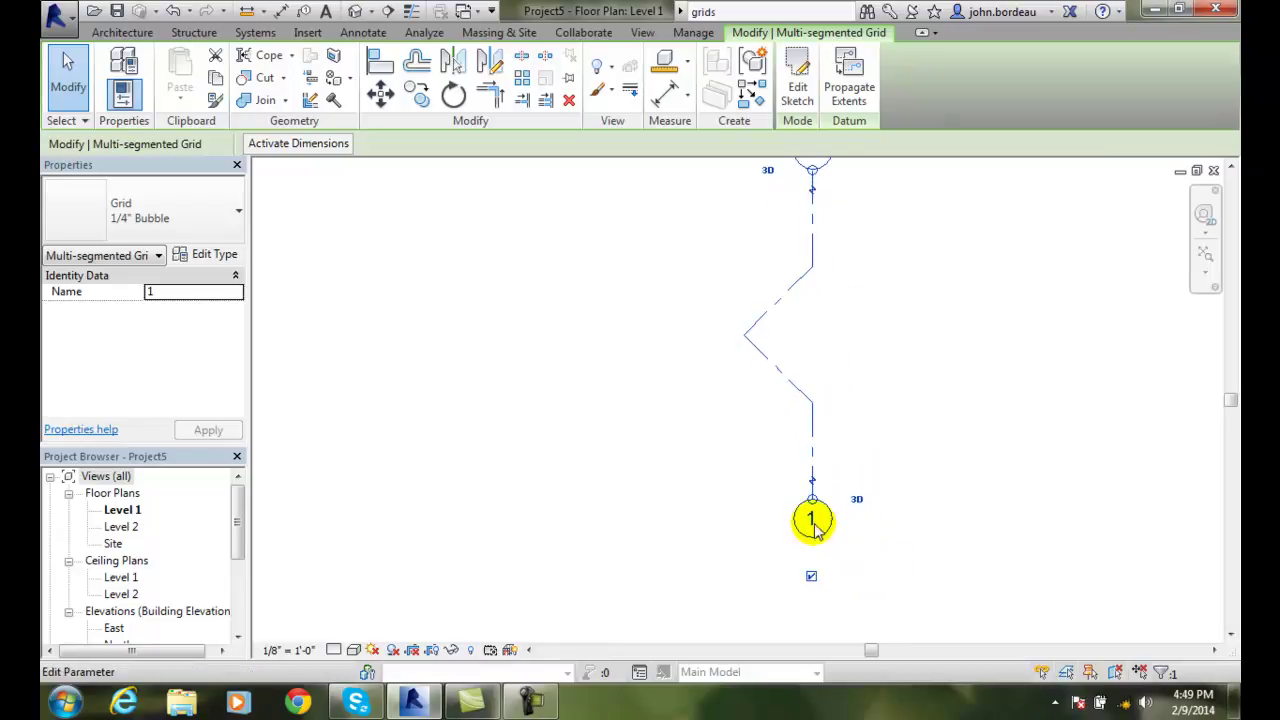
left_click(811, 518)
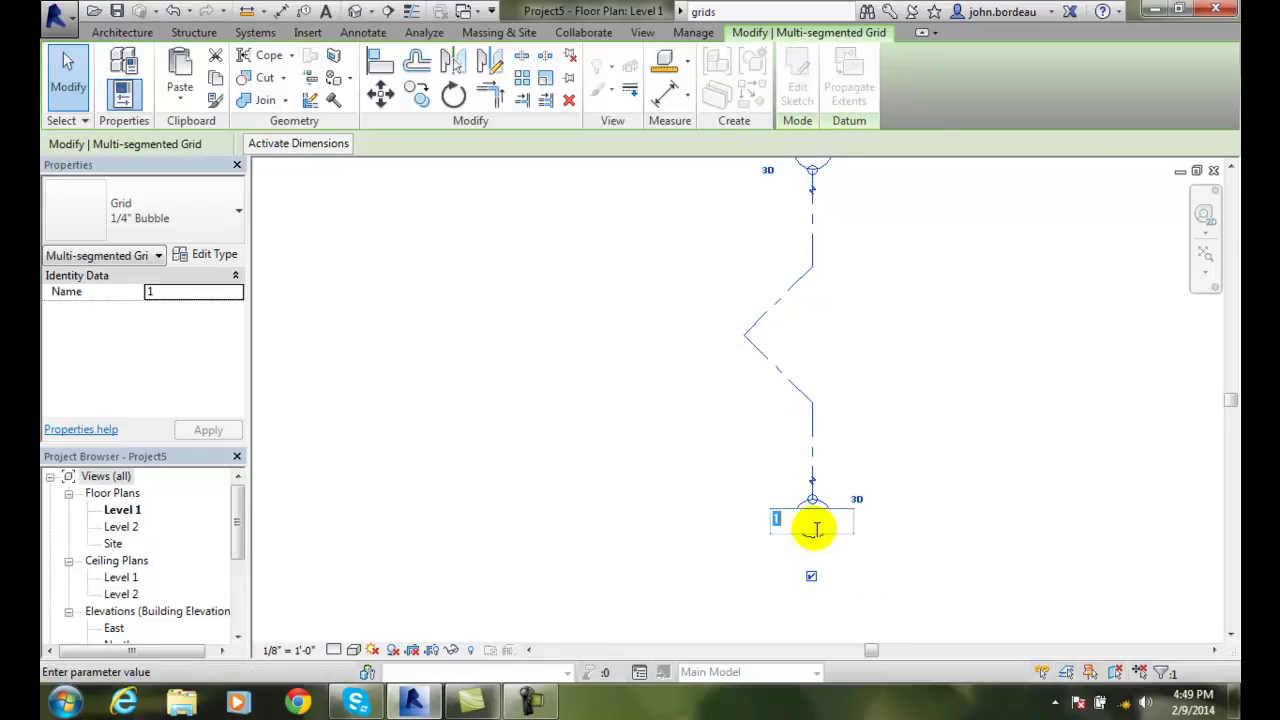
type("A")
key("Return")
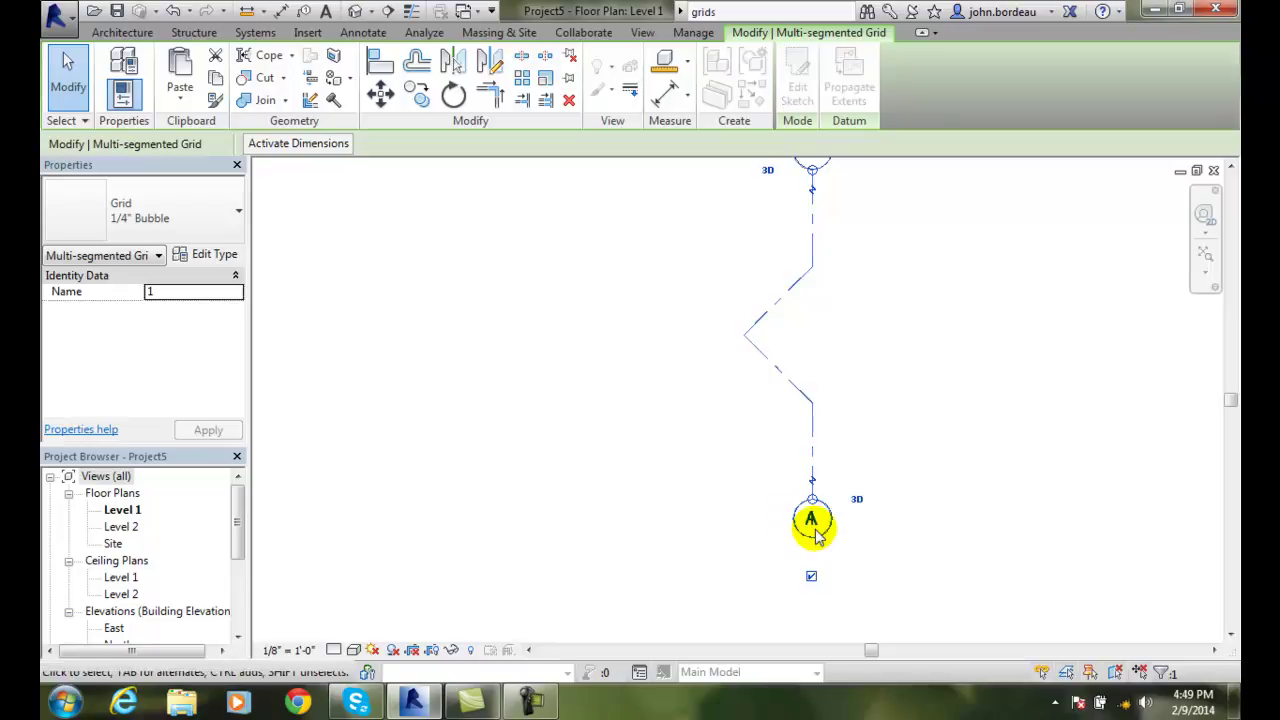
scroll(815, 538, "down", 1)
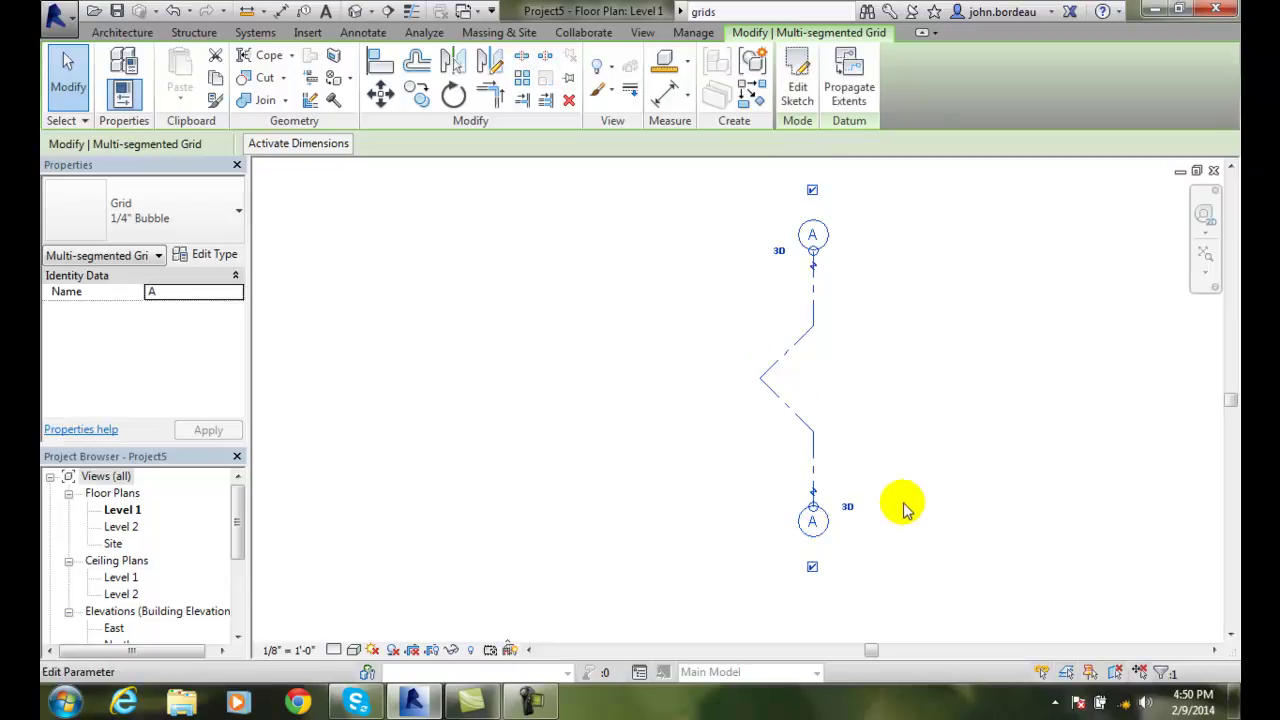
key("Escape")
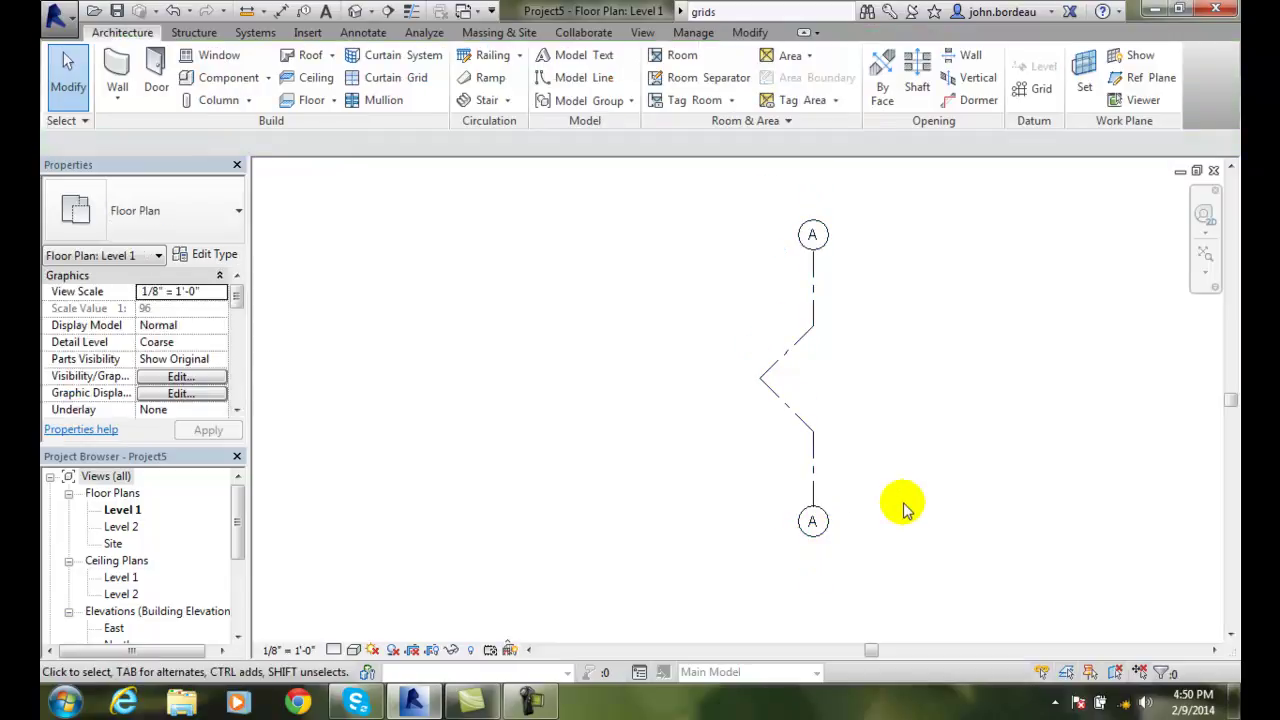
Sketch jogged multi-segment grid B left of grid A, ending at 10'-0", and add its bottom bubble
left_click(1045, 92)
left_click(930, 75)
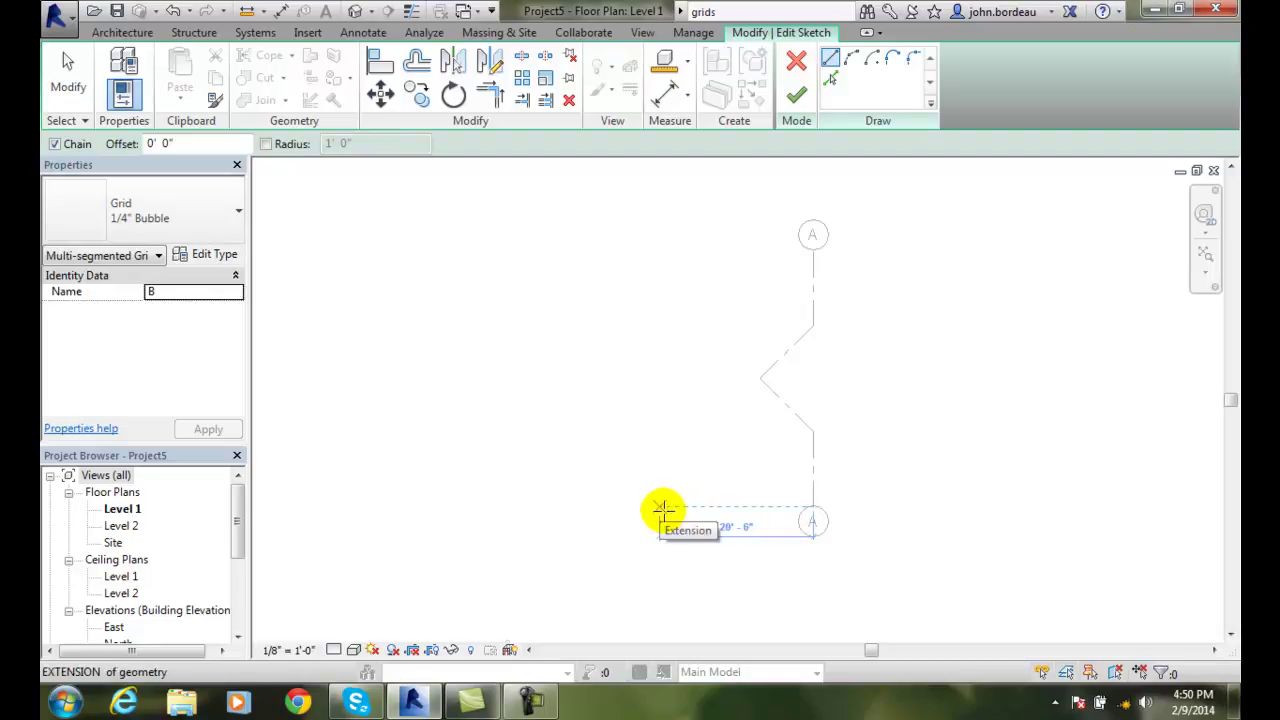
left_click(663, 509)
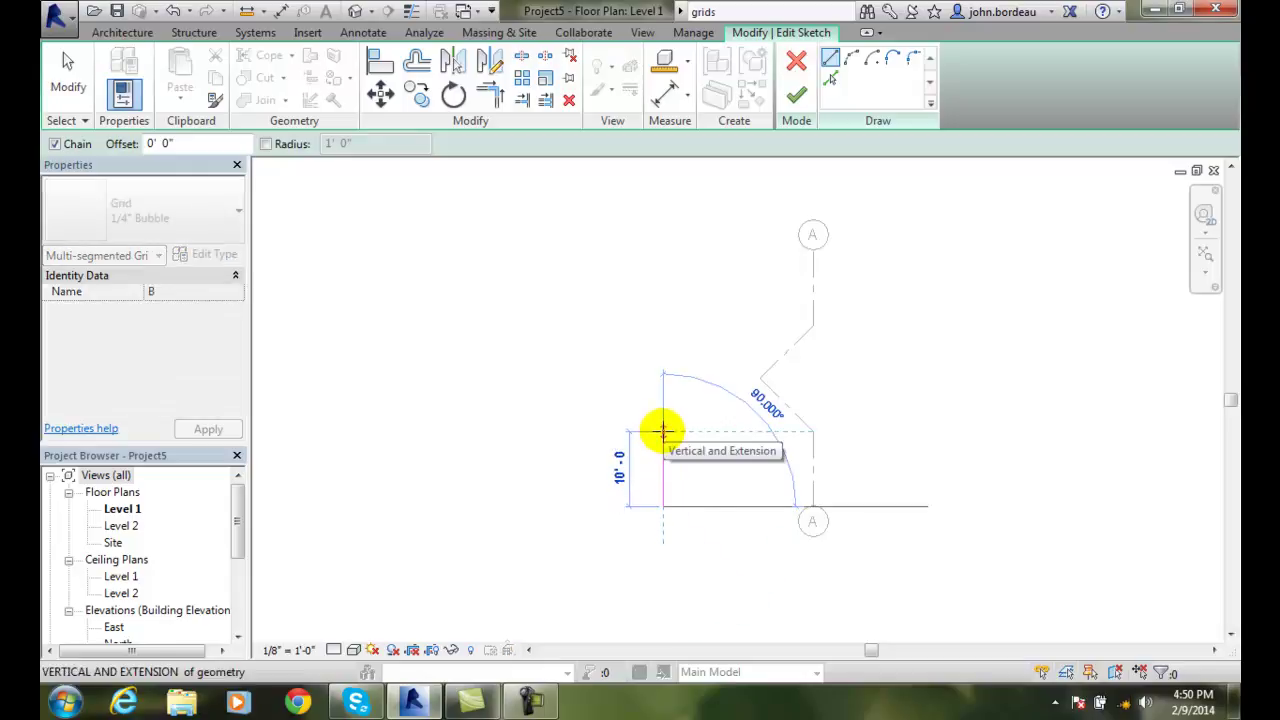
left_click(663, 432)
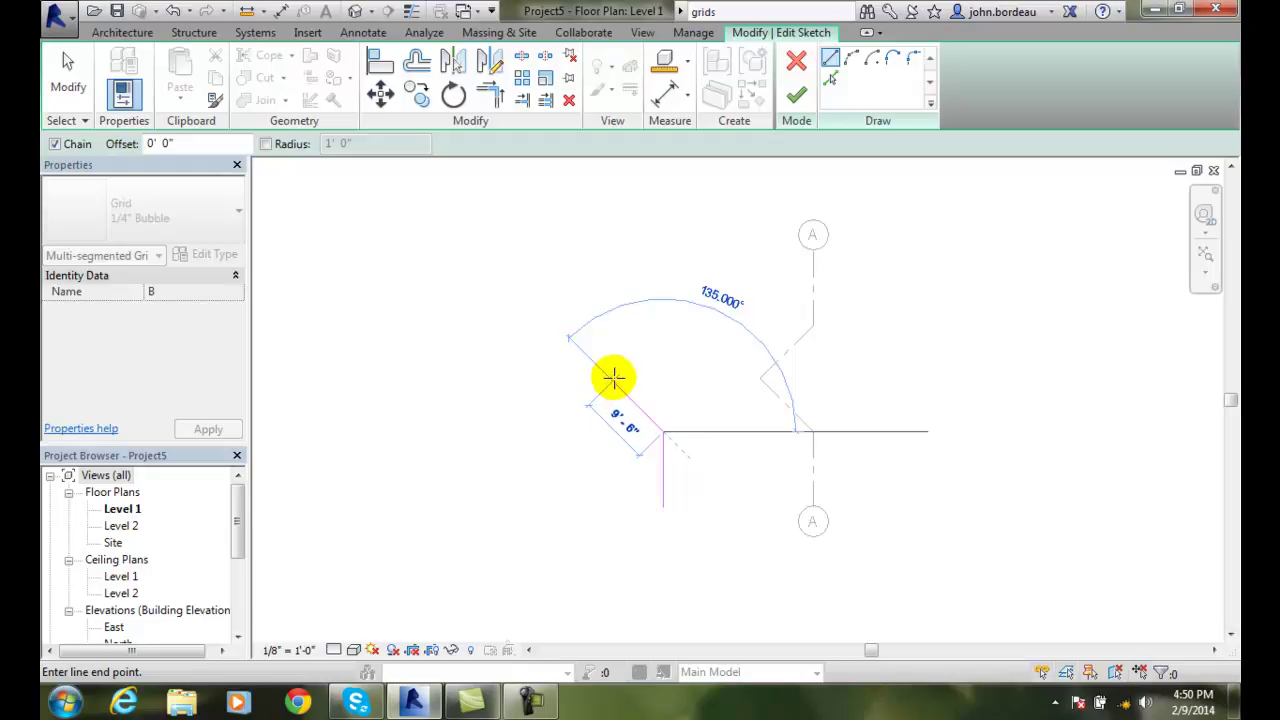
left_click(610, 378)
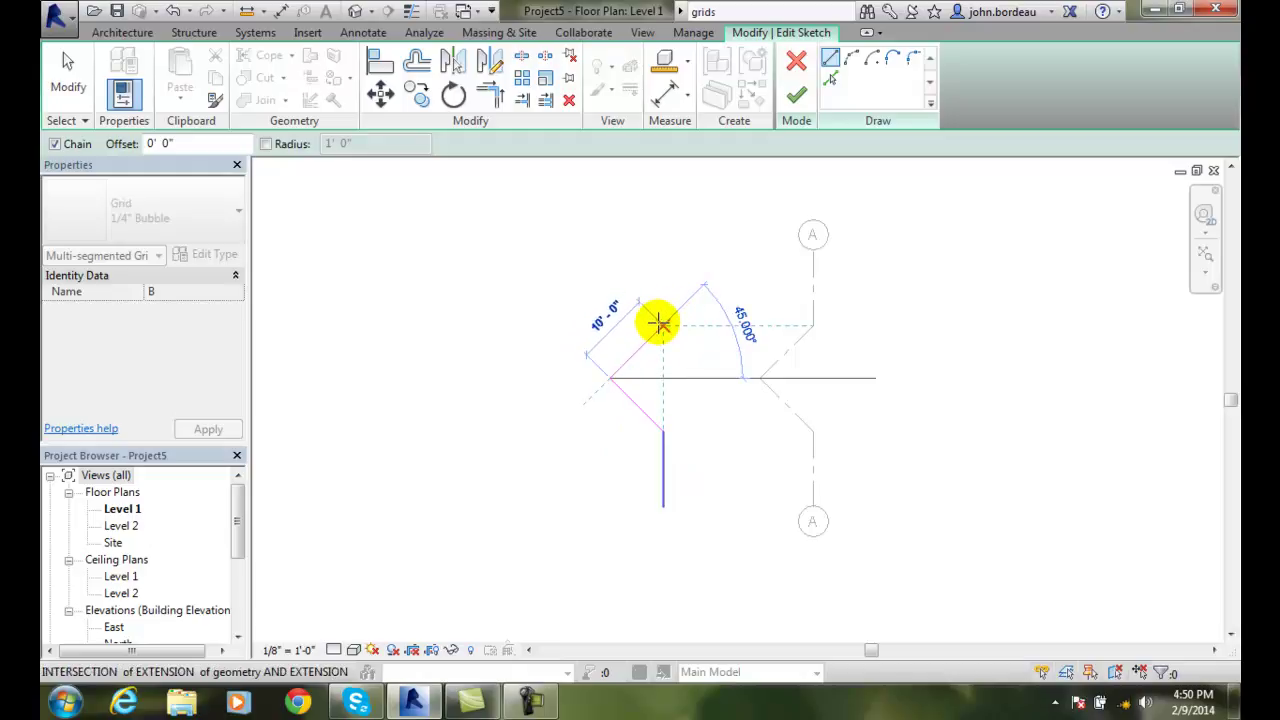
left_click(662, 324)
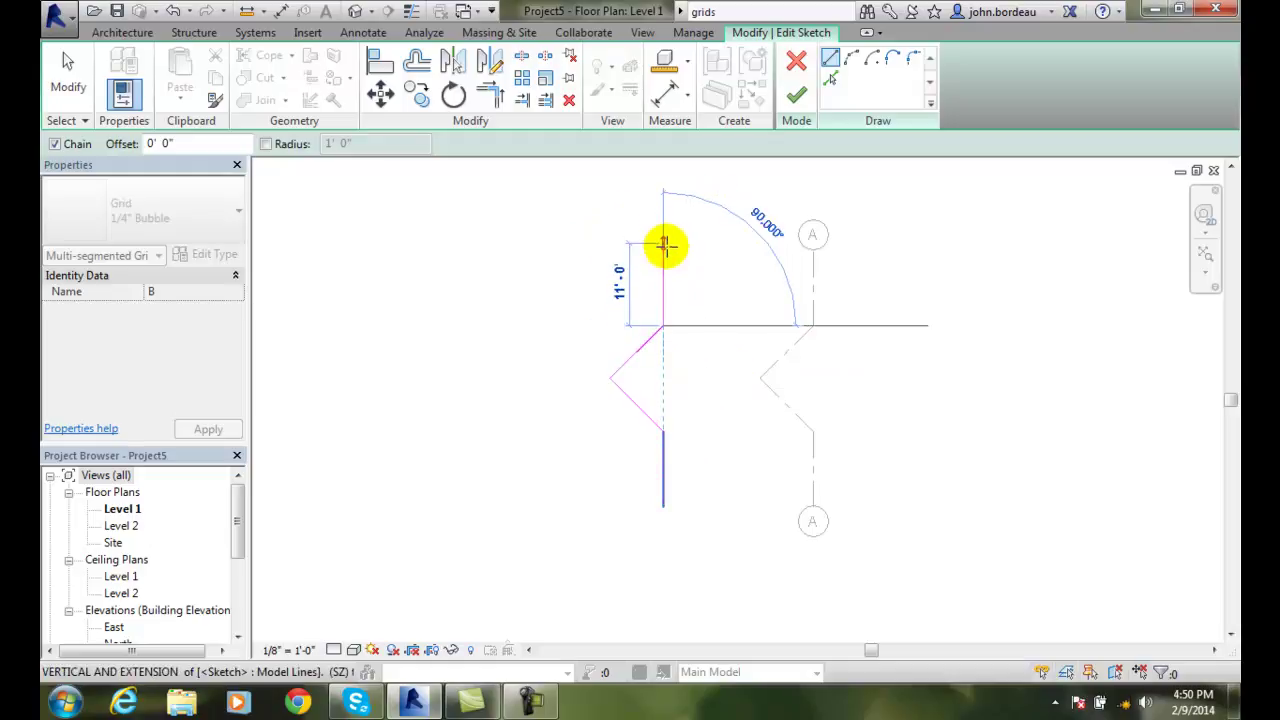
left_click(664, 250)
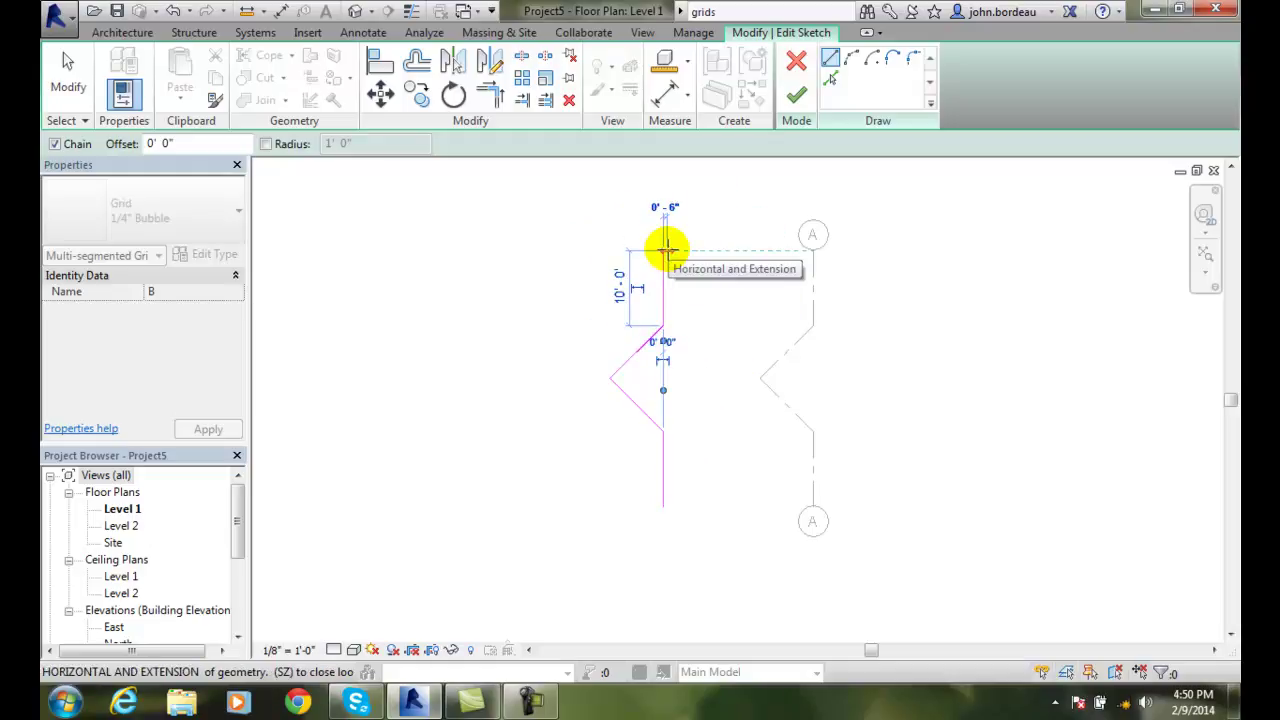
left_click(796, 94)
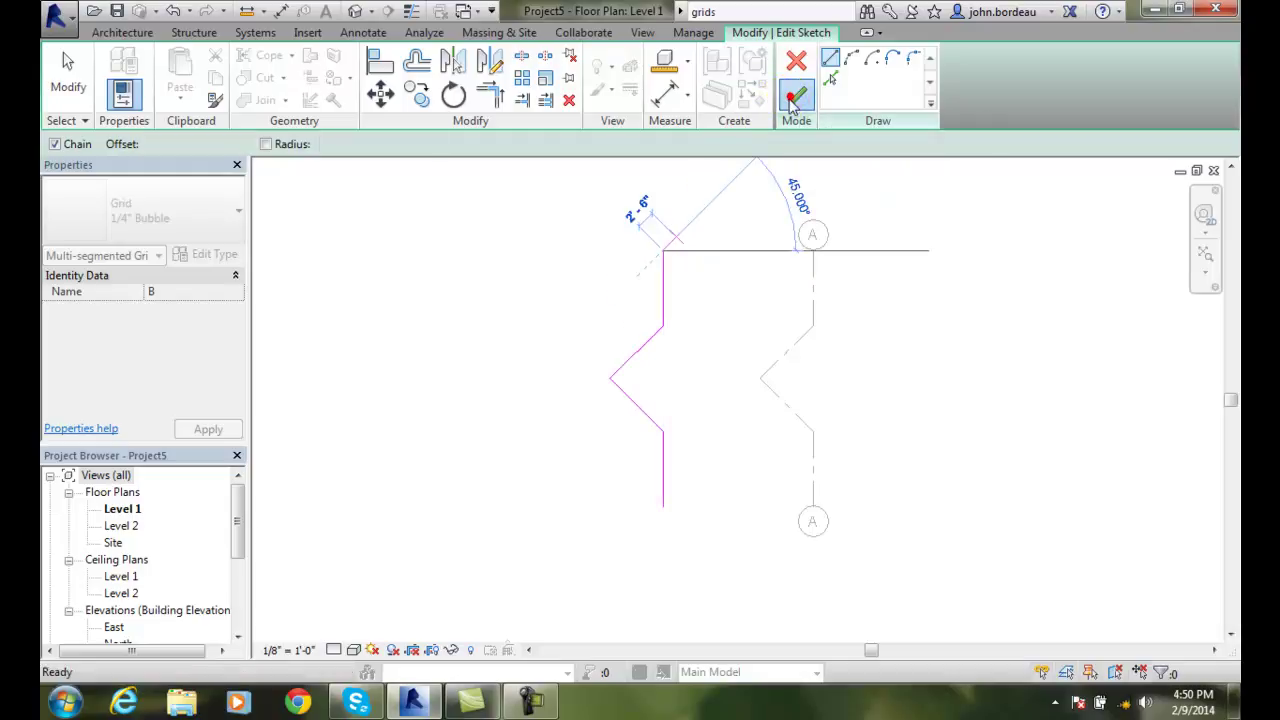
left_click(662, 567)
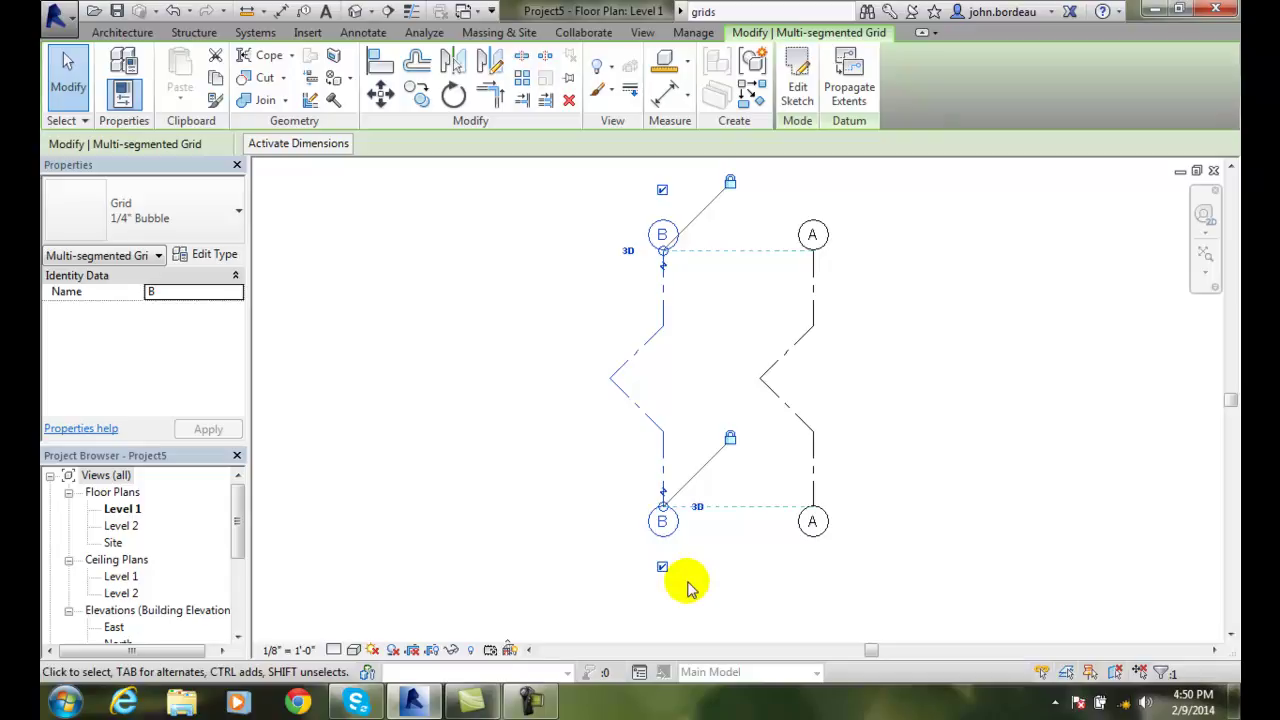
Deselect grid B and start placing another grid
left_click(688, 584)
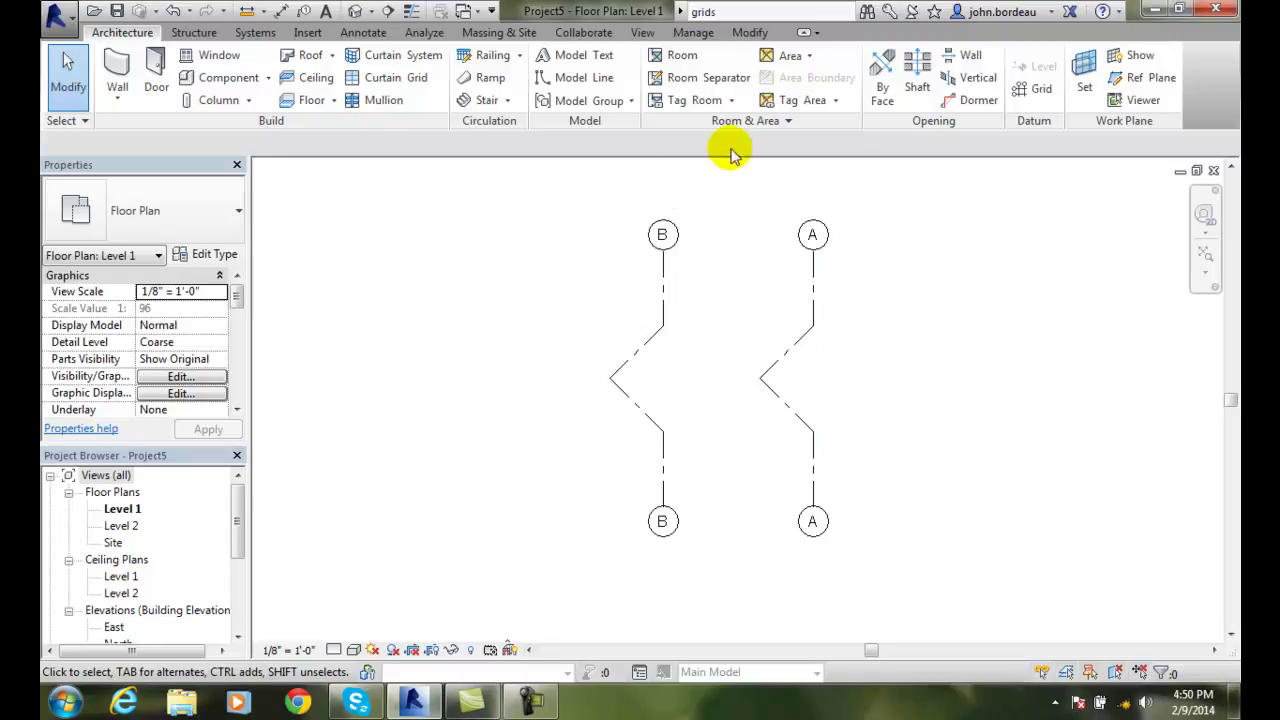
left_click(1040, 88)
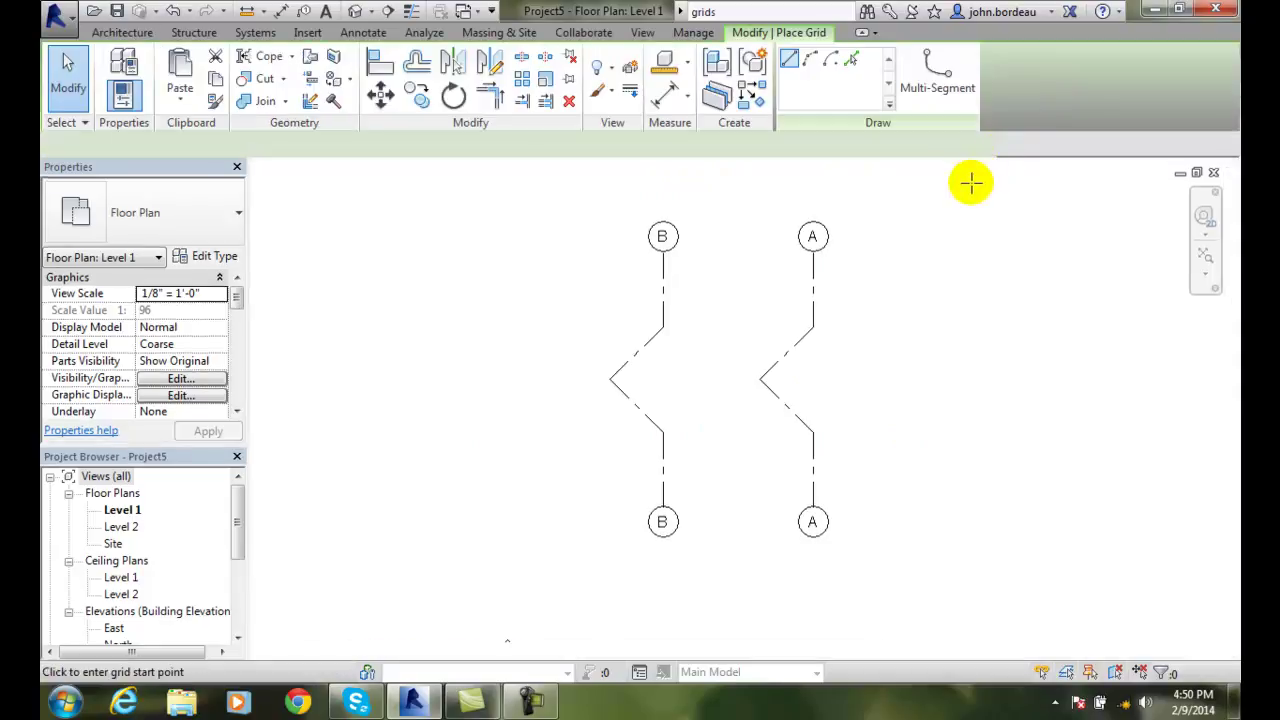
Draw a horizontal grid below the jogs from right of A to left of B, bubble its right end, and rename it 1
left_click(883, 489)
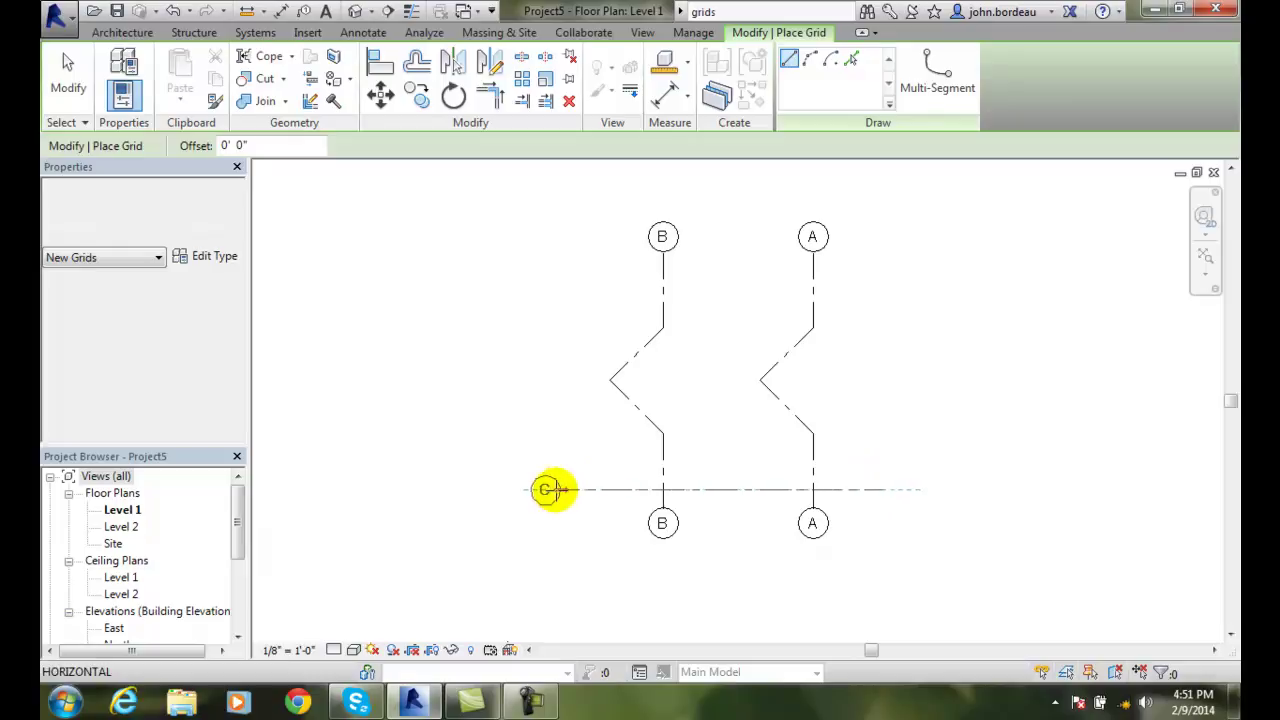
left_click(541, 489)
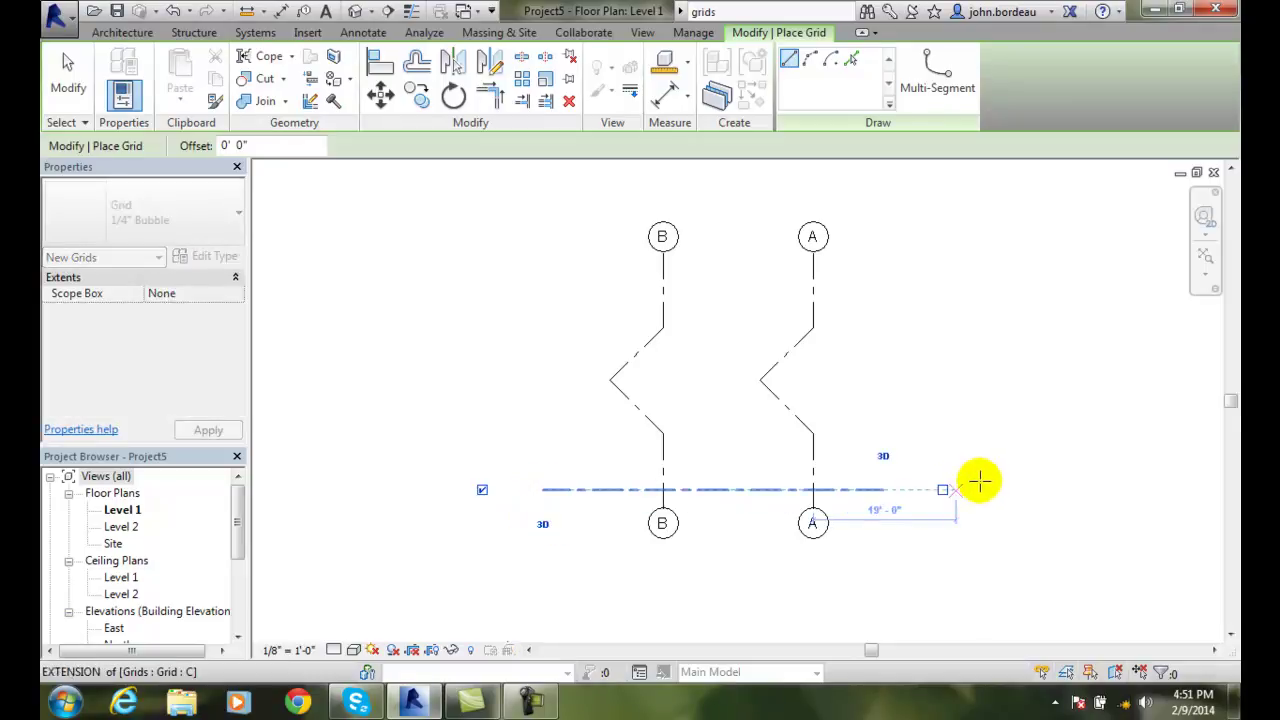
left_click(943, 490)
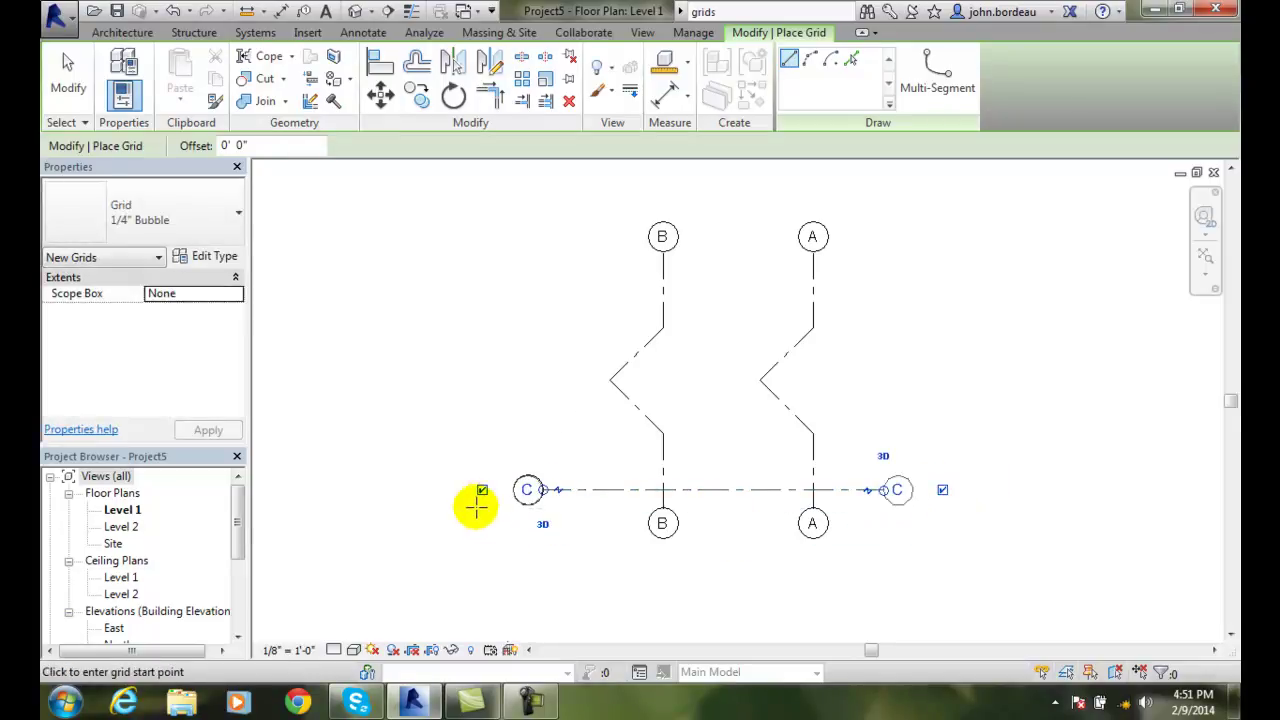
left_click(525, 489)
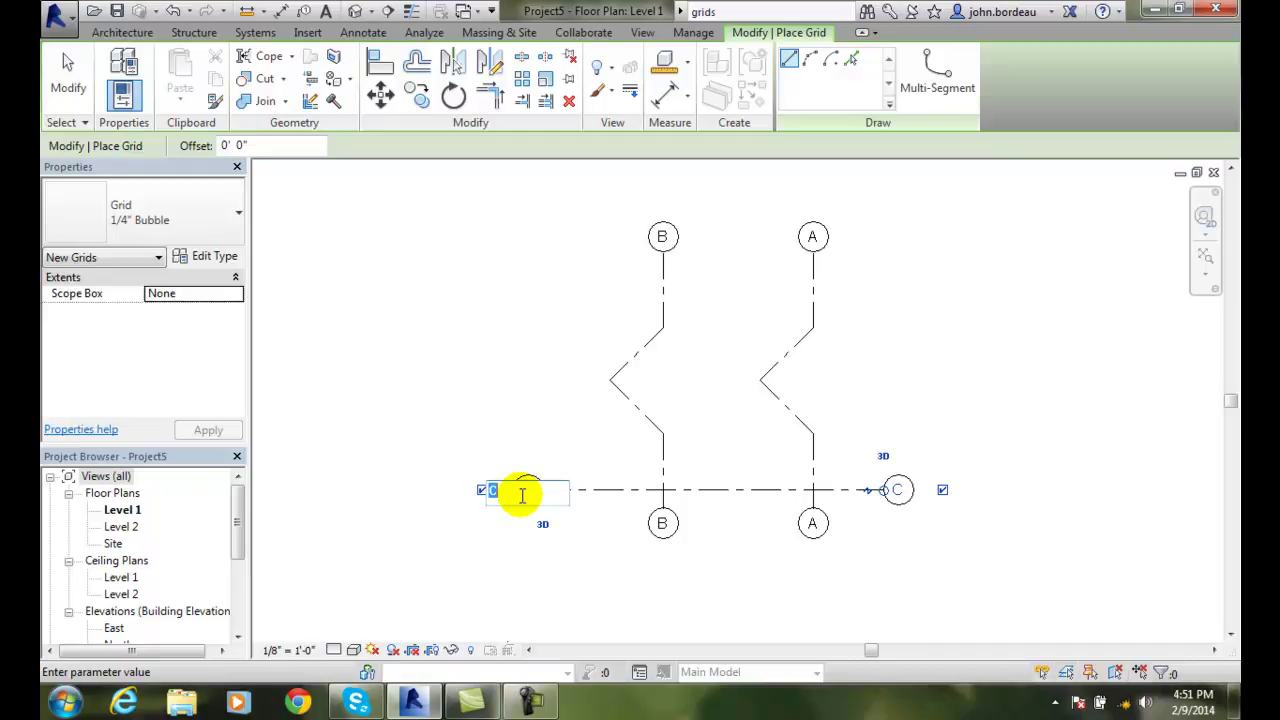
type("1")
key("Return")
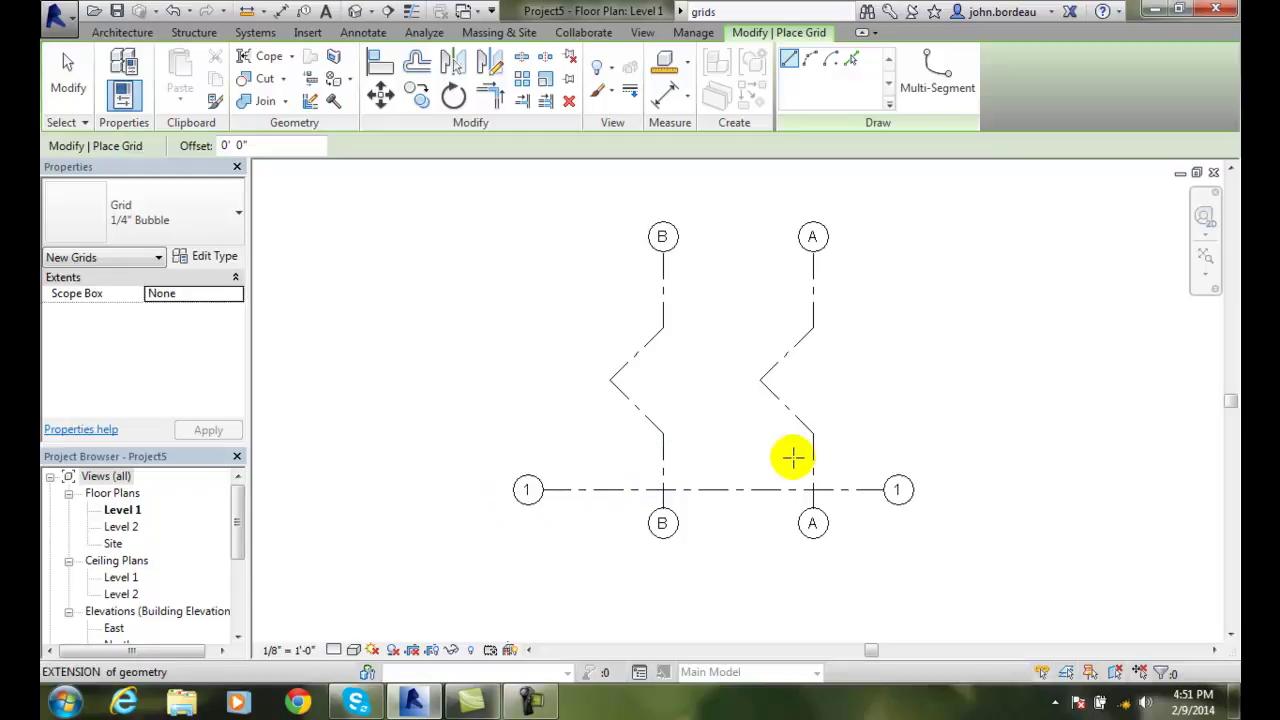
left_click(787, 58)
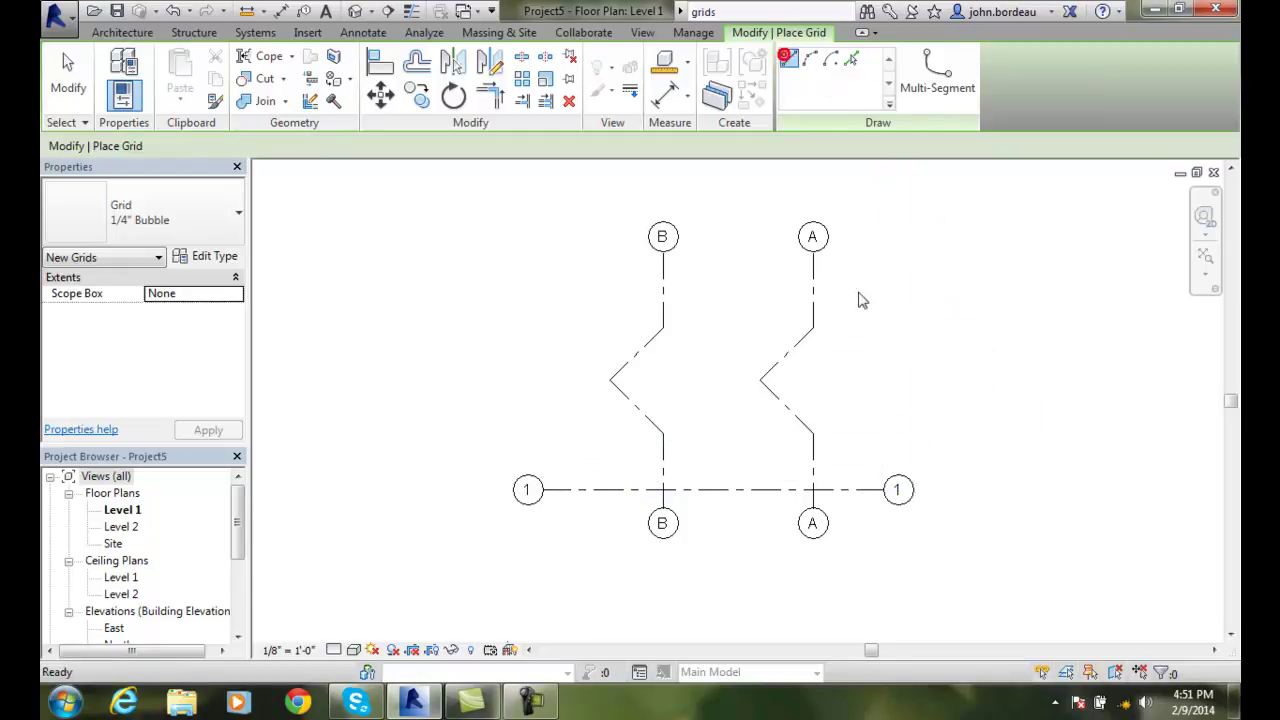
Draw horizontal grid 2 parallel to grid 1, spanning grids B and A above their jogs
left_click(881, 456)
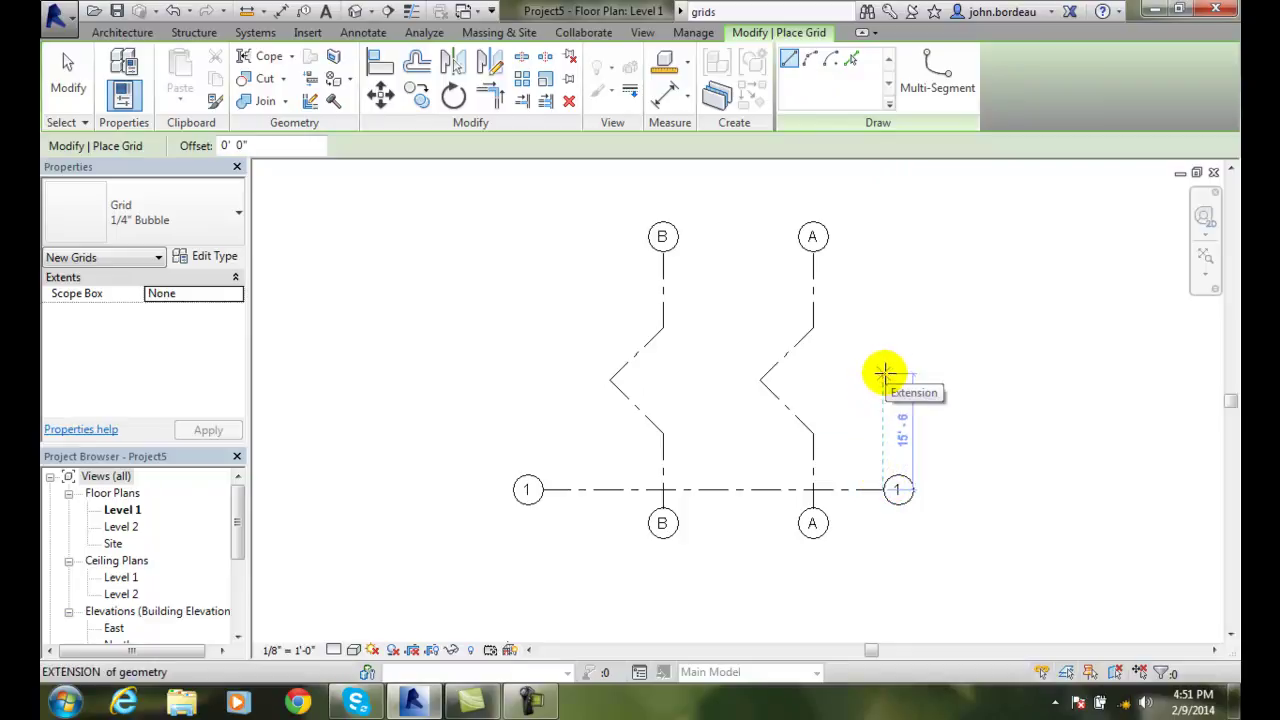
key("Escape")
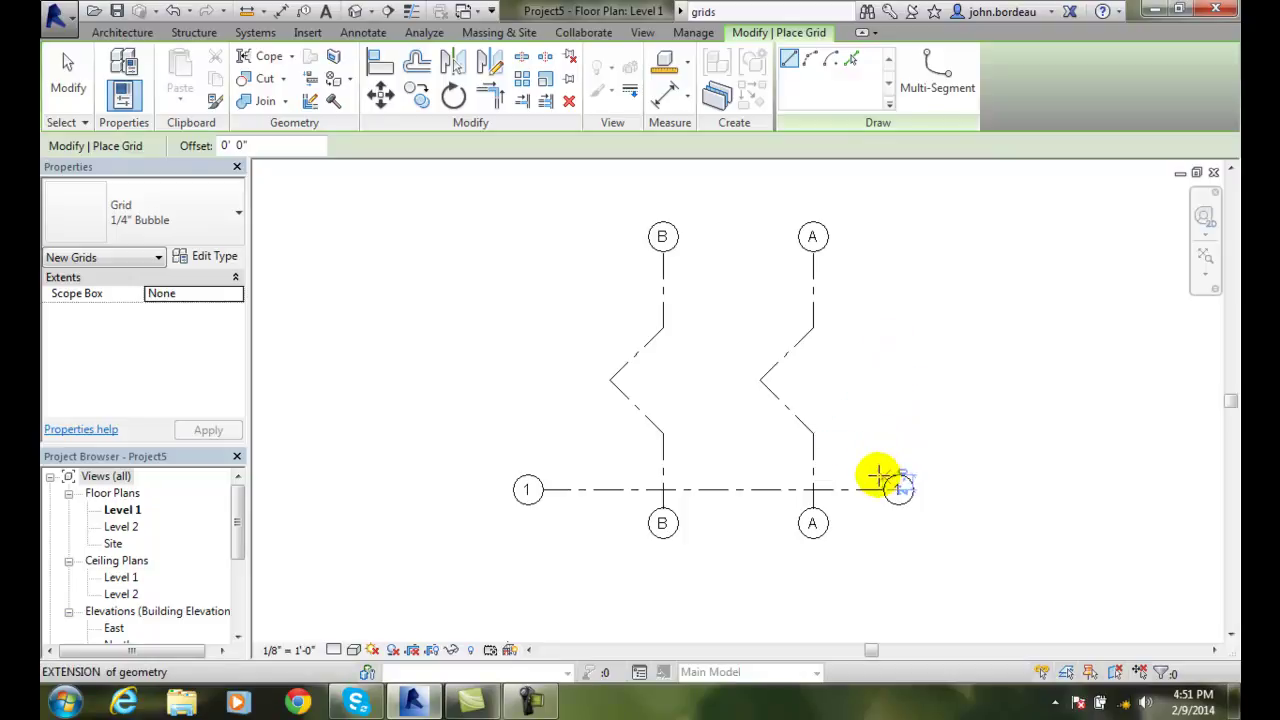
scroll(878, 475, "up", 2)
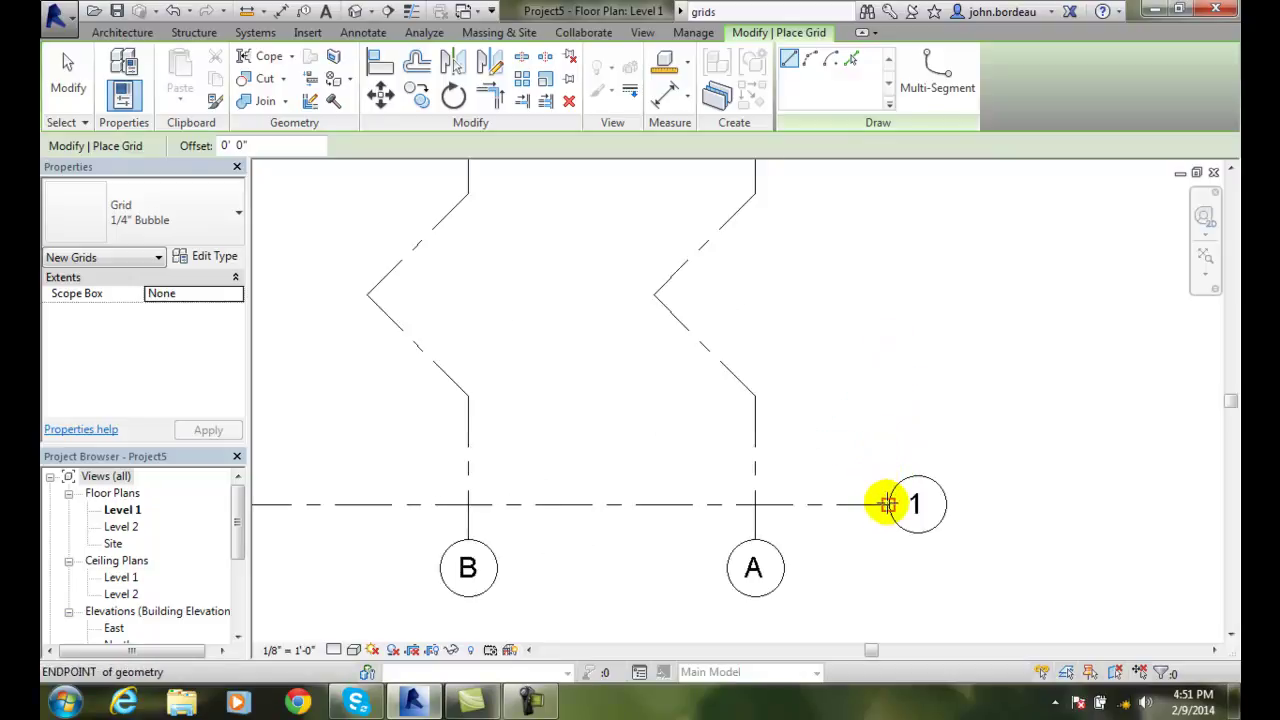
left_click(889, 215)
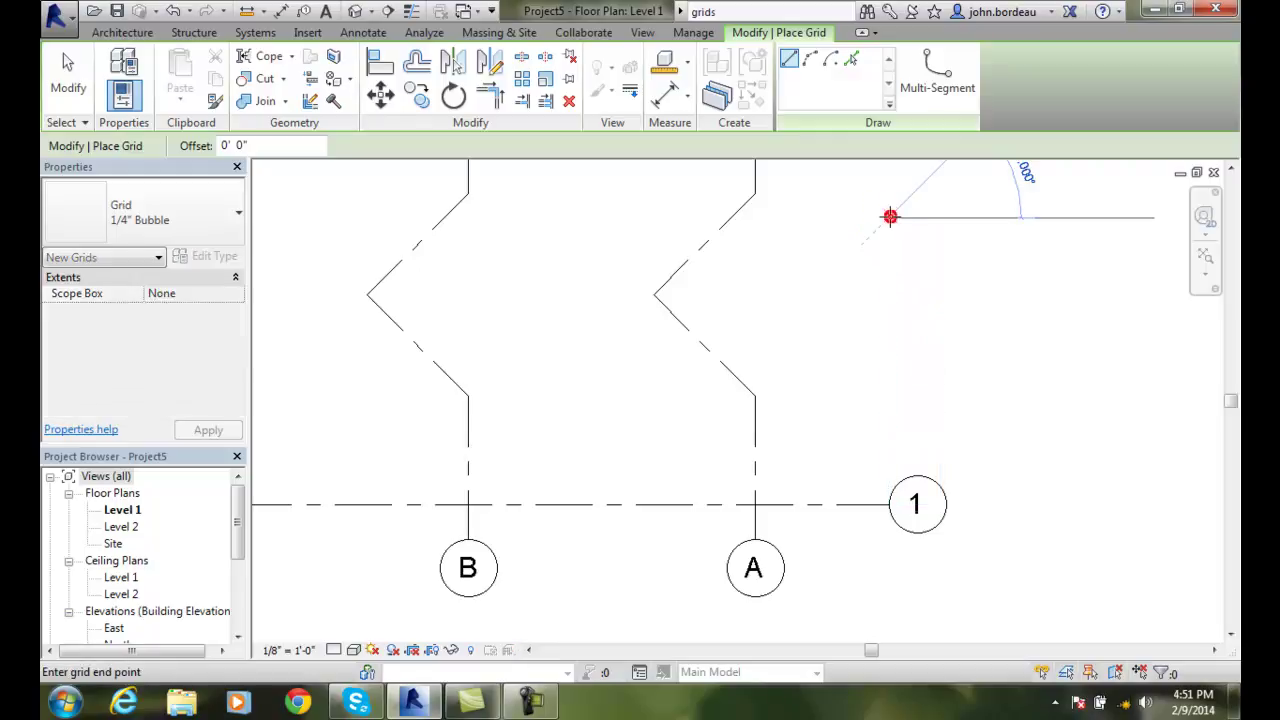
scroll(360, 206, "down", 1)
scroll(360, 205, "down", 2)
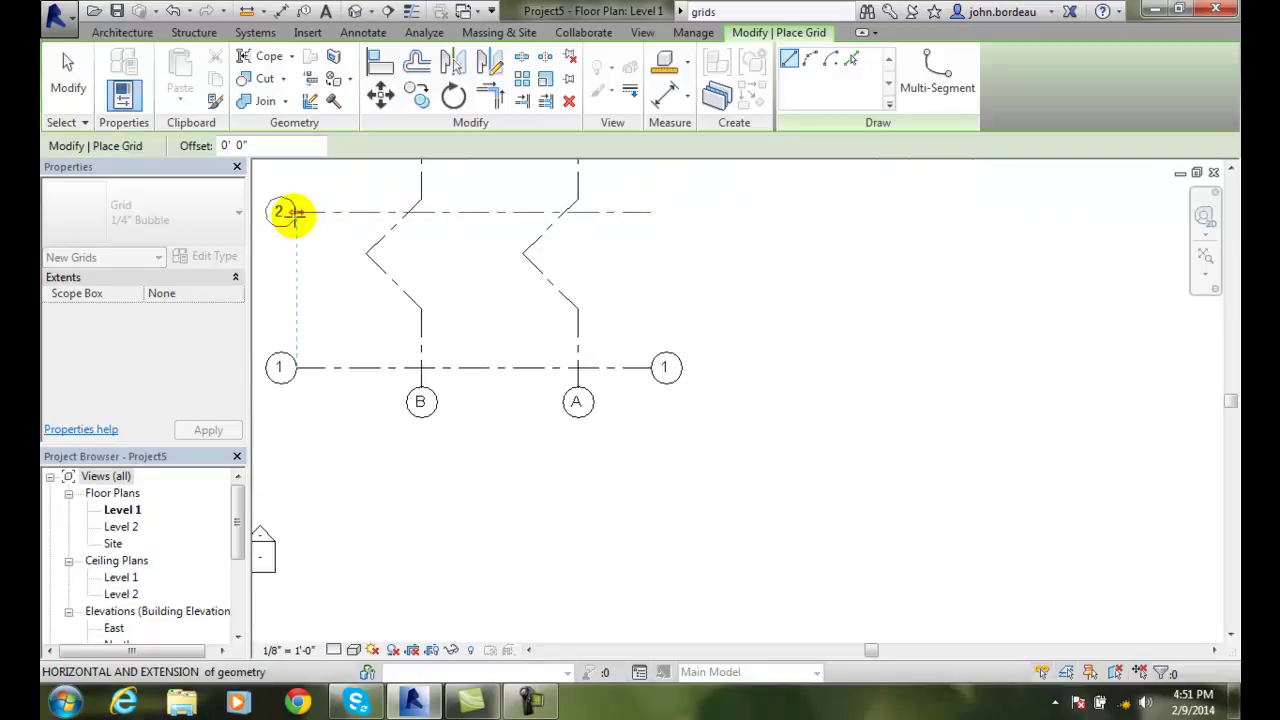
left_click(294, 212)
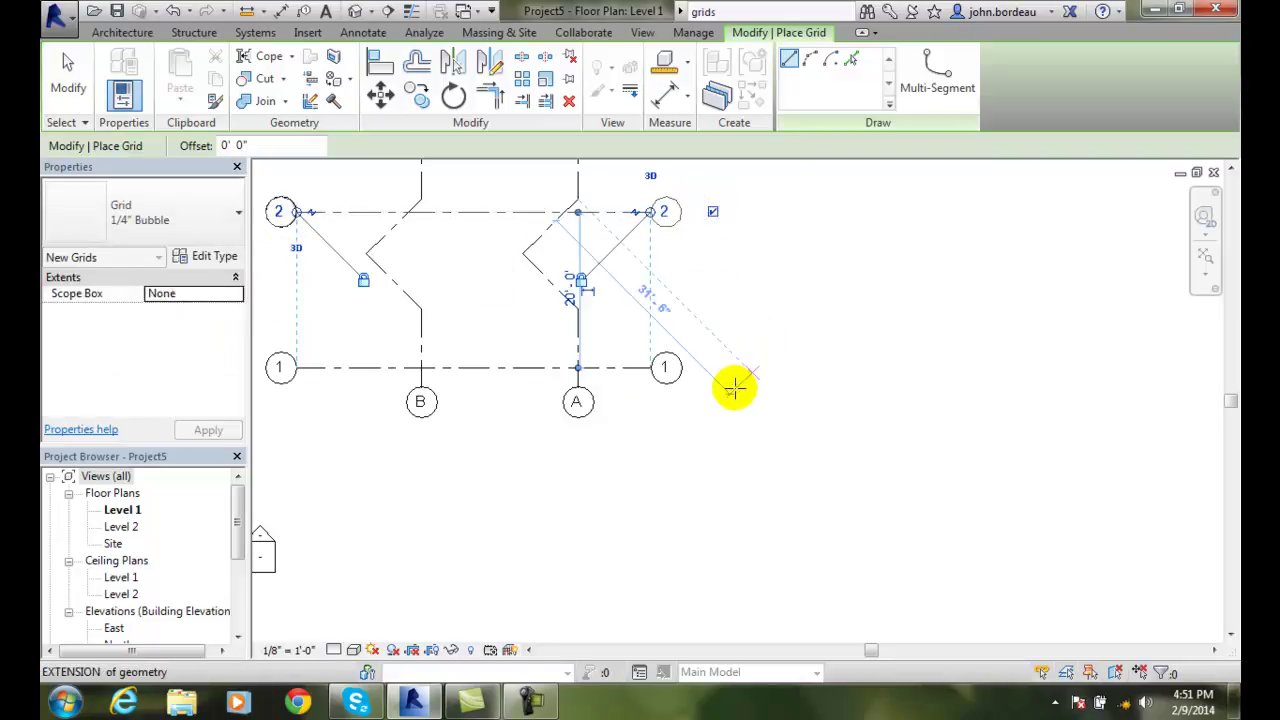
key("Escape")
scroll(734, 400, "down", 2)
scroll(731, 412, "down", 1)
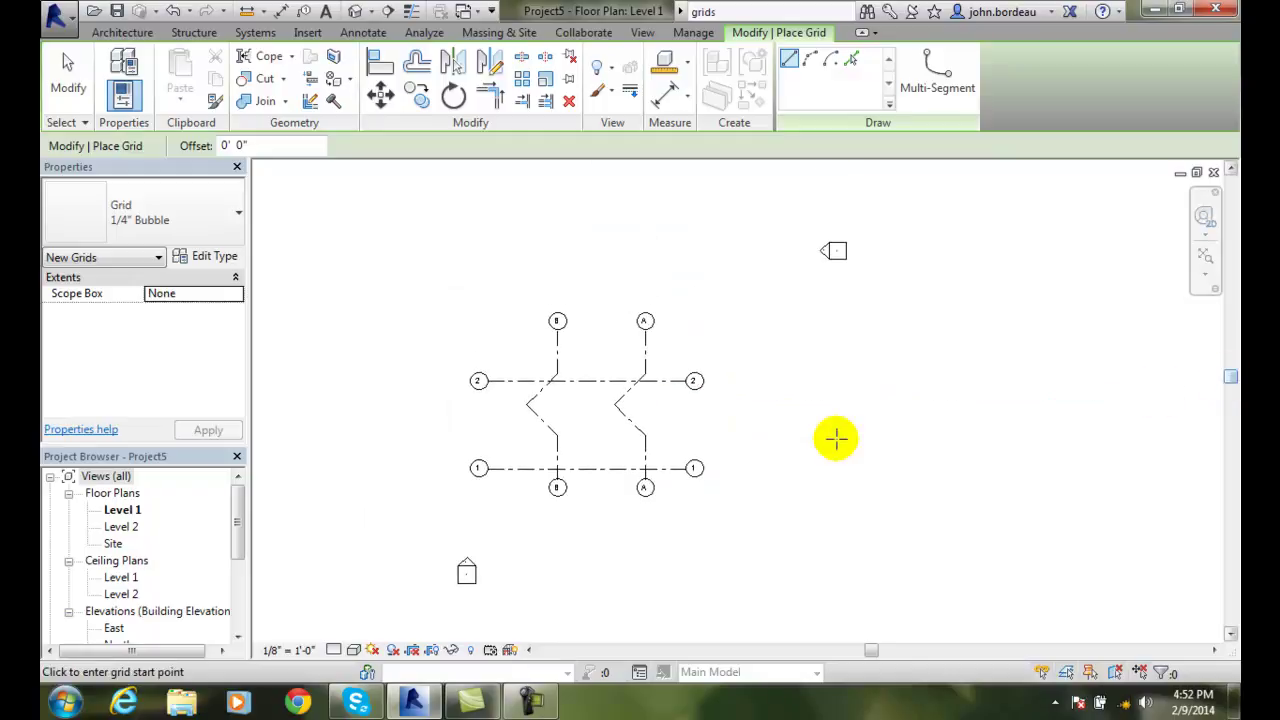
scroll(694, 437, "up", 1)
key("Escape")
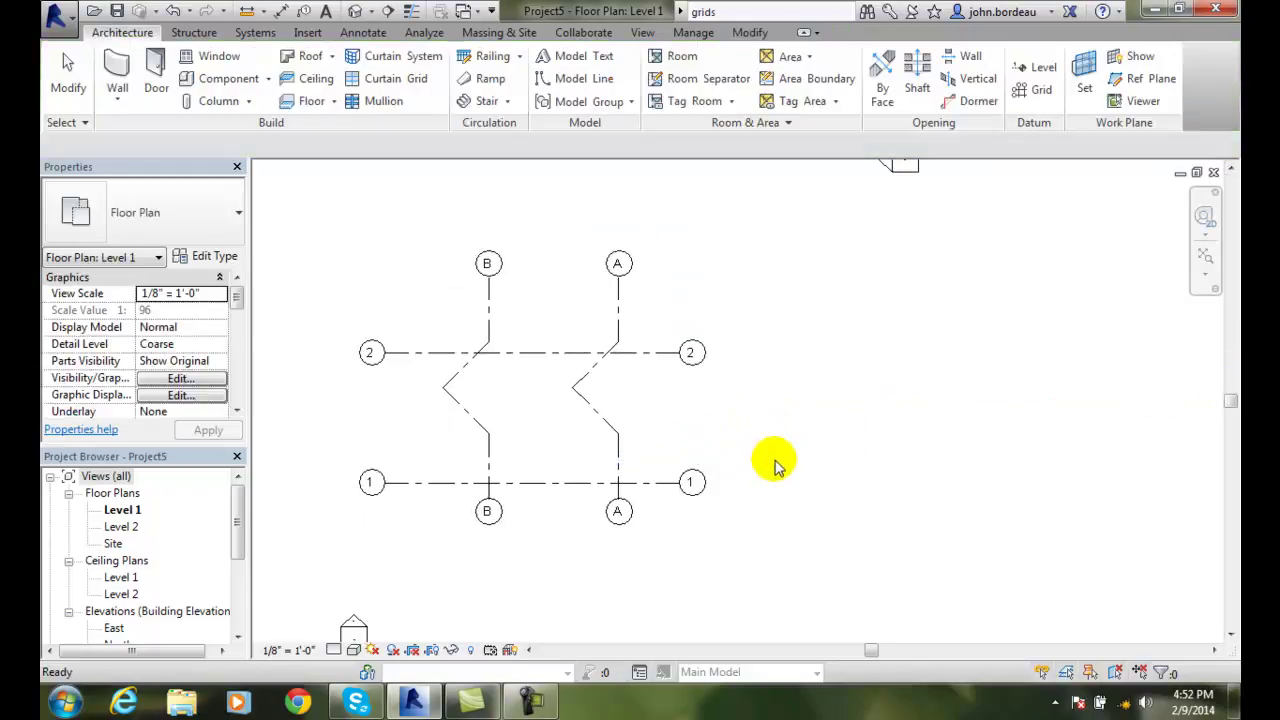
scroll(771, 458, "up", 2)
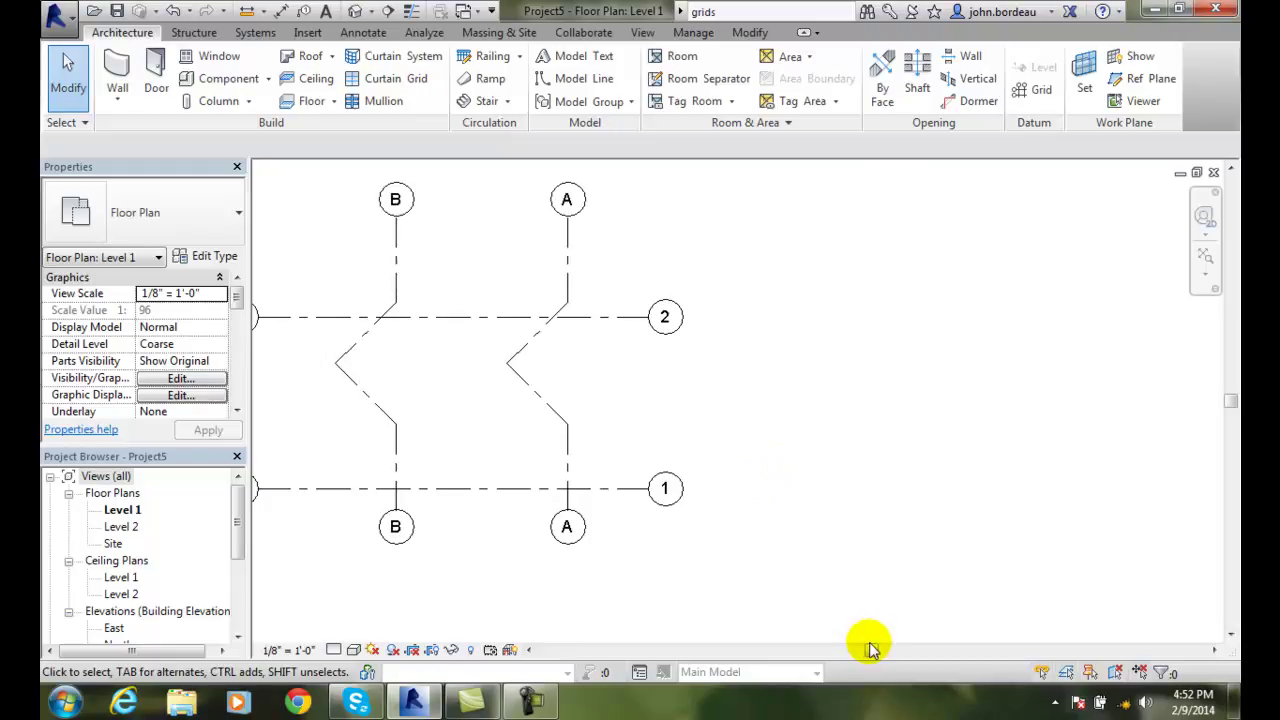
left_click_drag(870, 650, 852, 651)
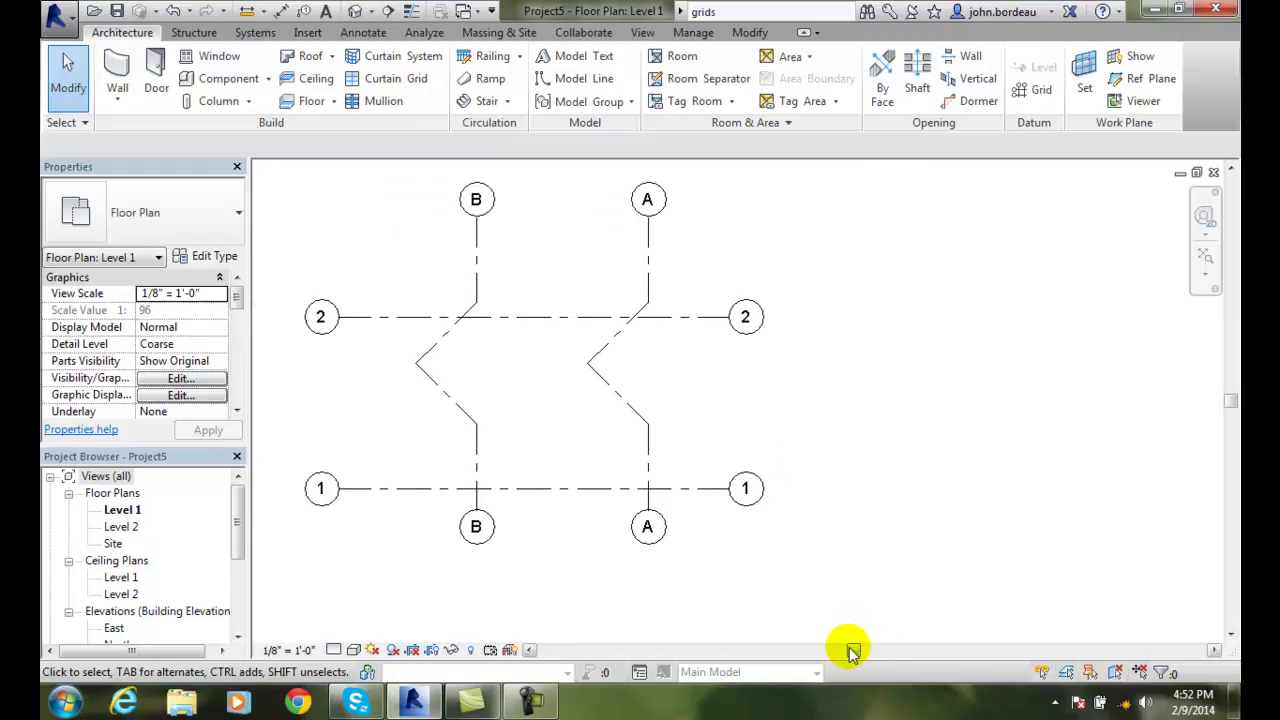